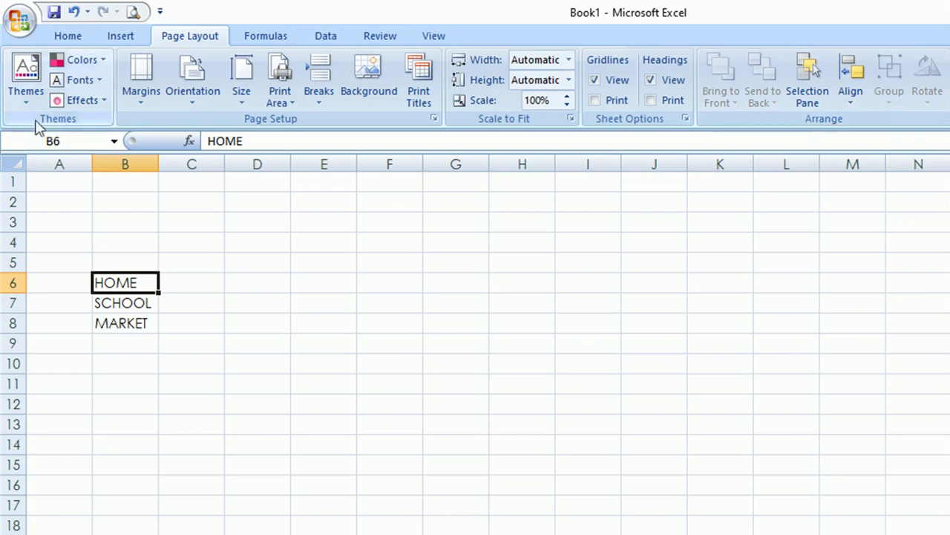
- Apply the Equity theme and check the SCHOOL cell's font on the Home tab
left_click(26, 100)
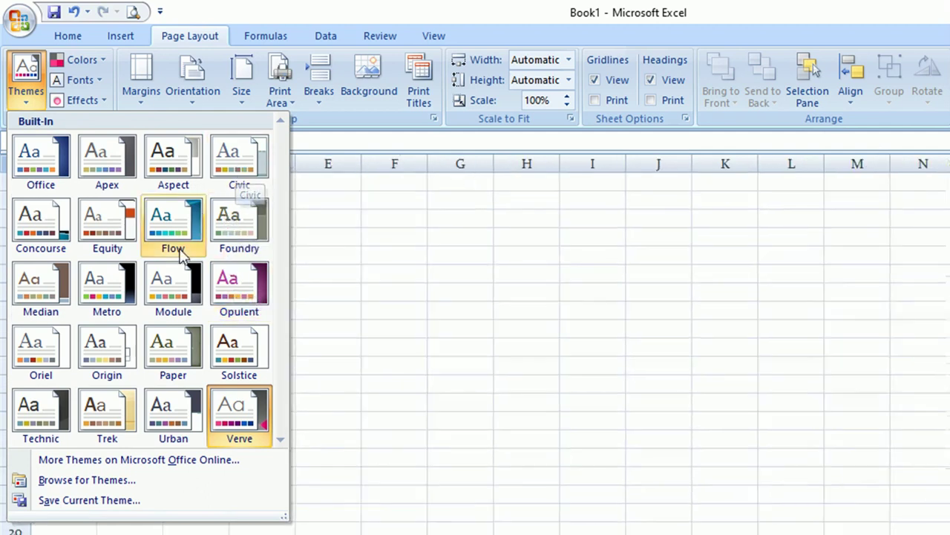
left_click(107, 232)
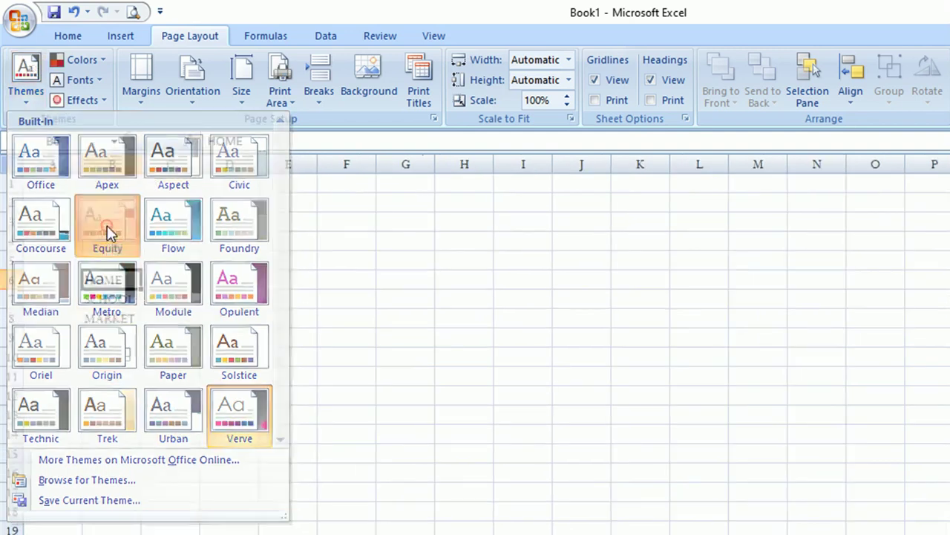
left_click(110, 298)
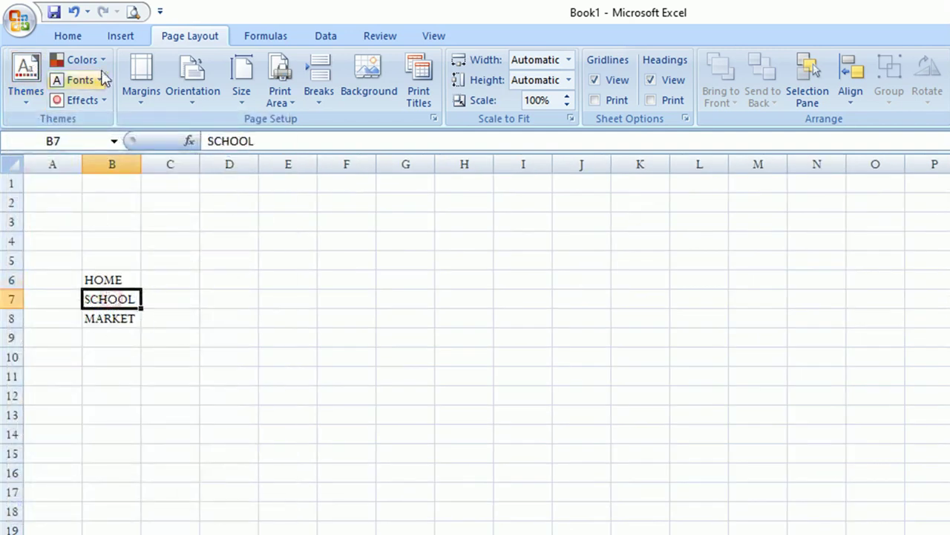
left_click(79, 37)
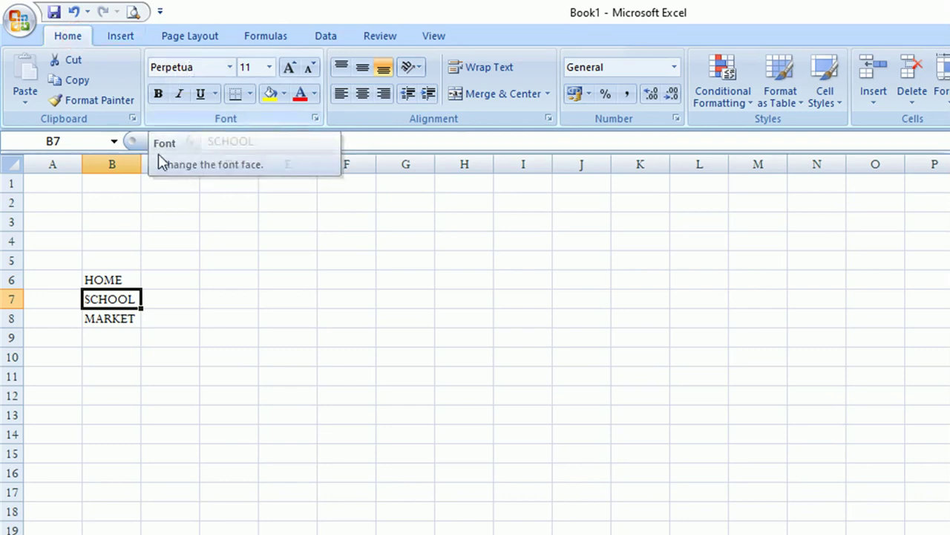
left_click(190, 36)
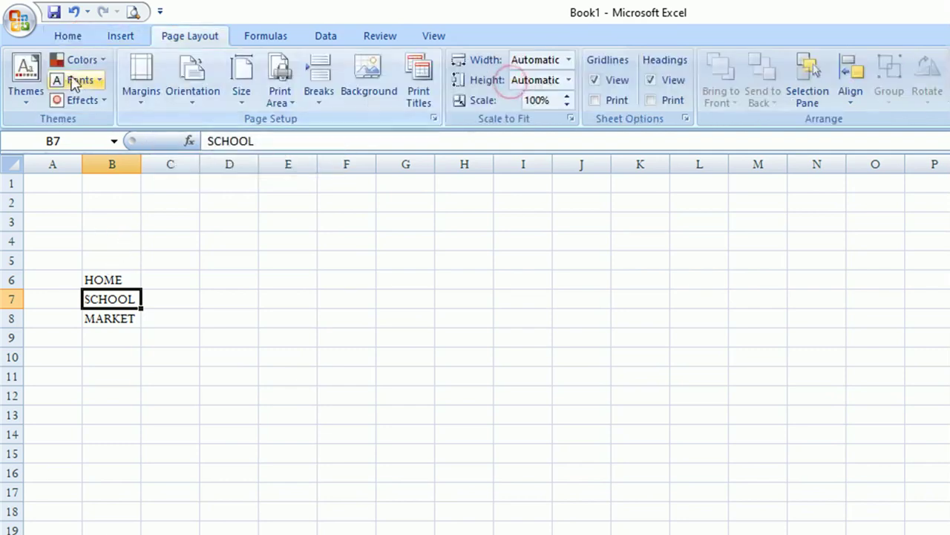
- Apply the Median theme and check the HOME cell's new font
left_click(26, 82)
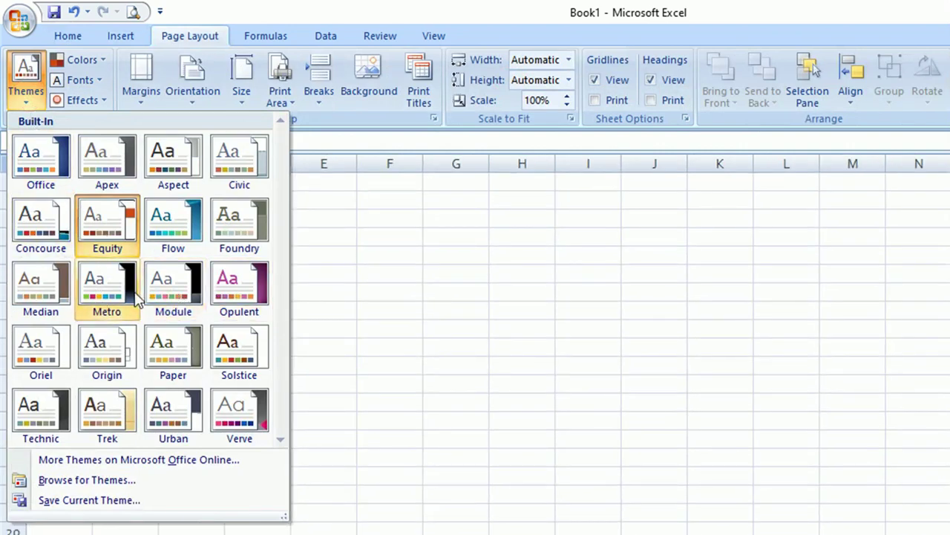
left_click(44, 296)
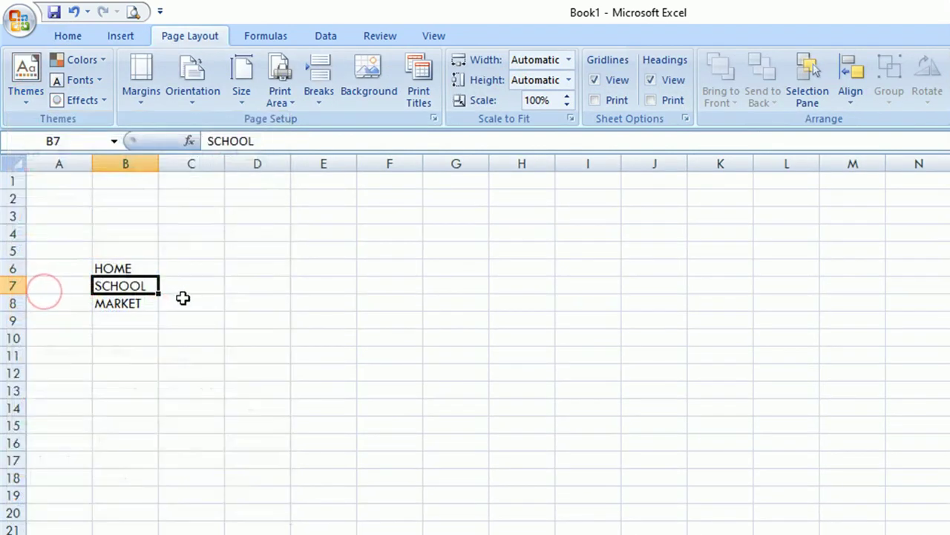
left_click(130, 266)
left_click(68, 37)
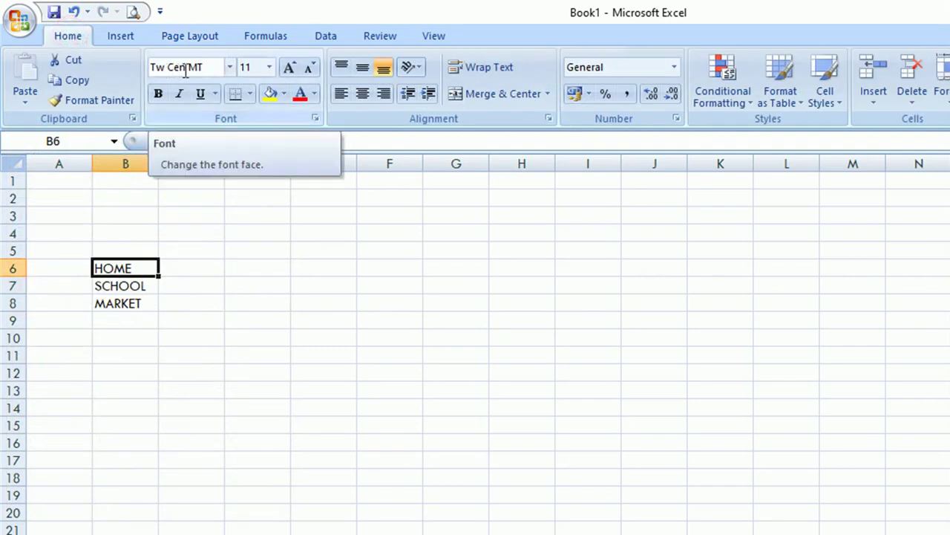
left_click(180, 37)
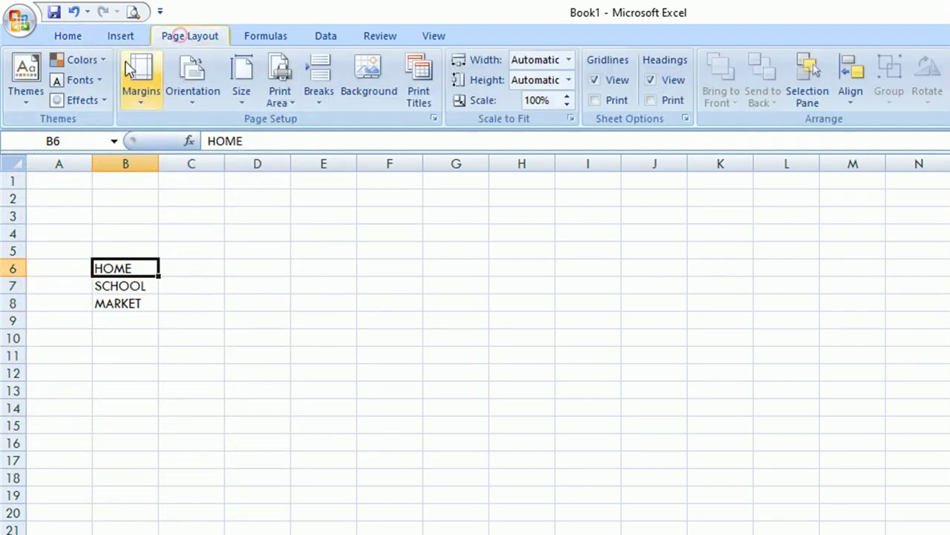
- Apply the Origin theme, confirm its Gill Sans MT font, and show the theme fonts list
left_click(40, 89)
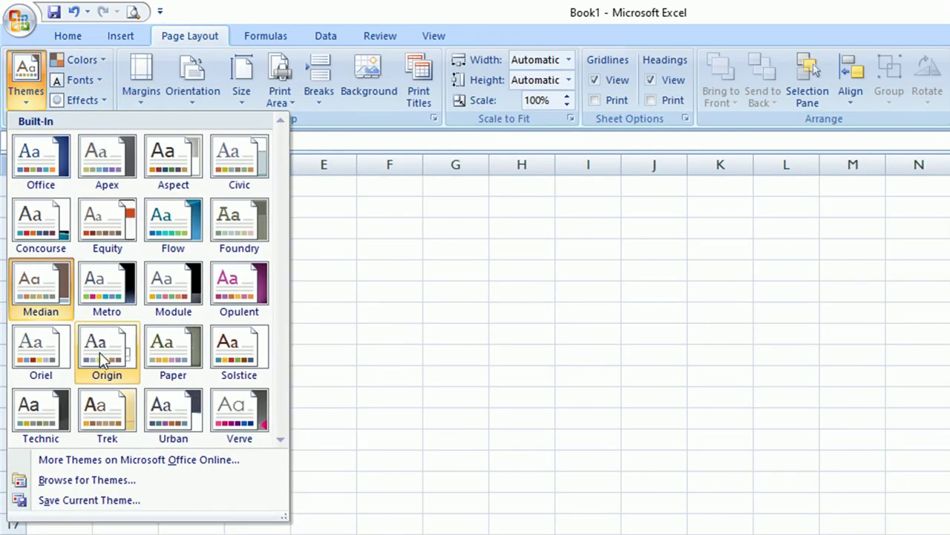
left_click(113, 354)
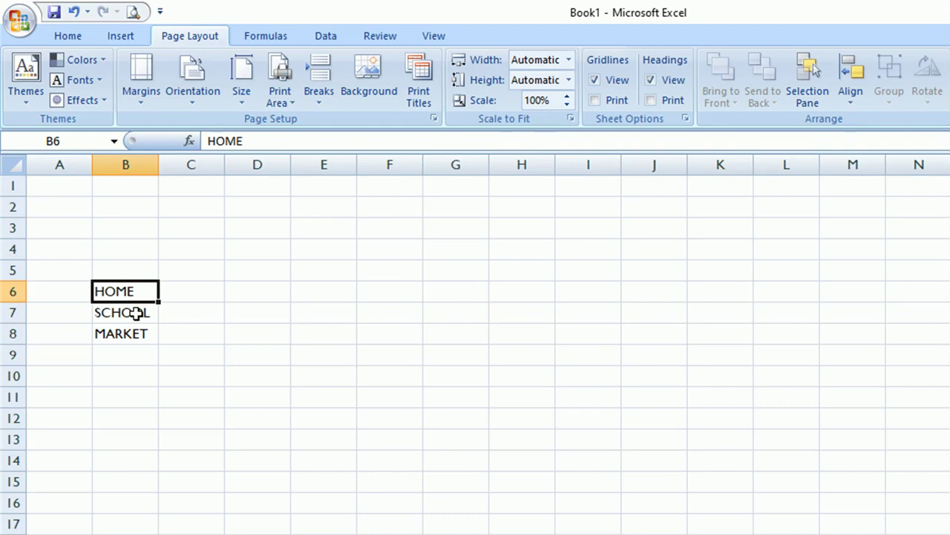
left_click(67, 36)
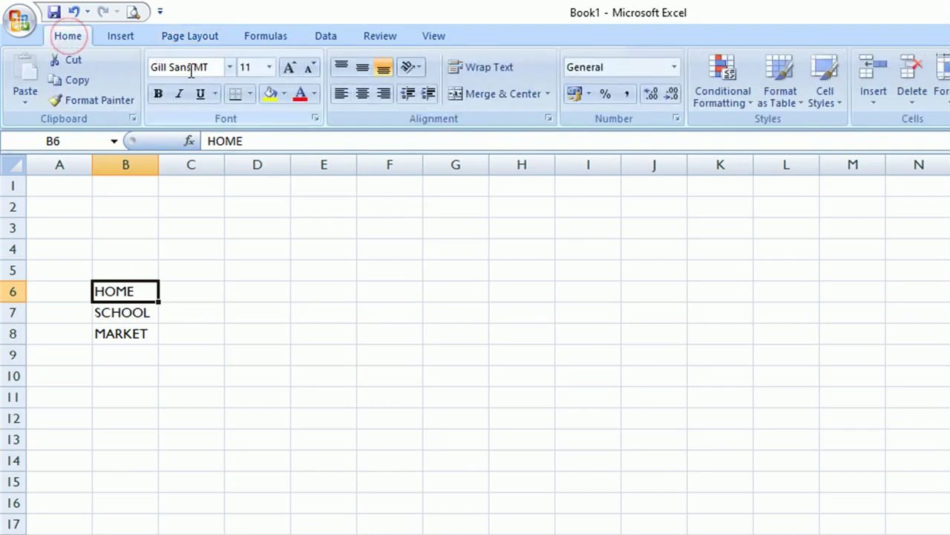
left_click(178, 35)
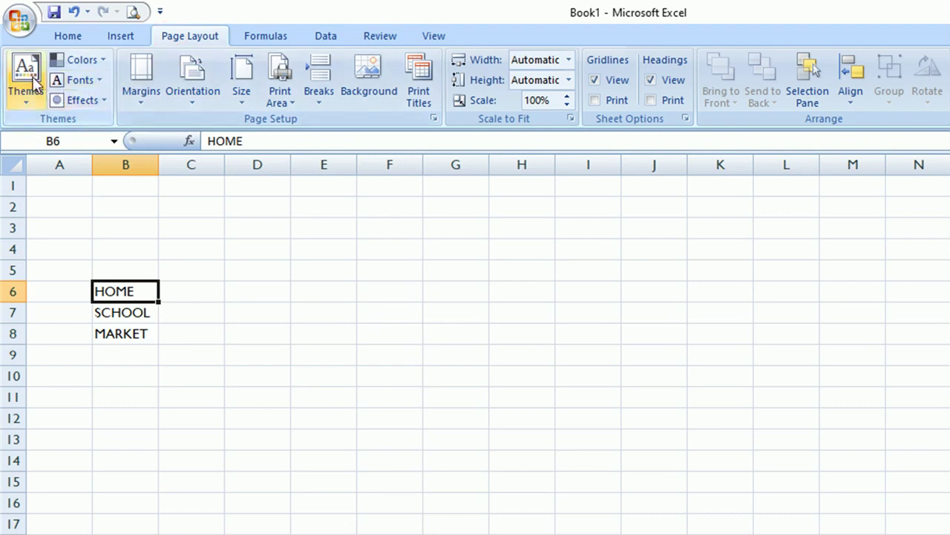
left_click(98, 79)
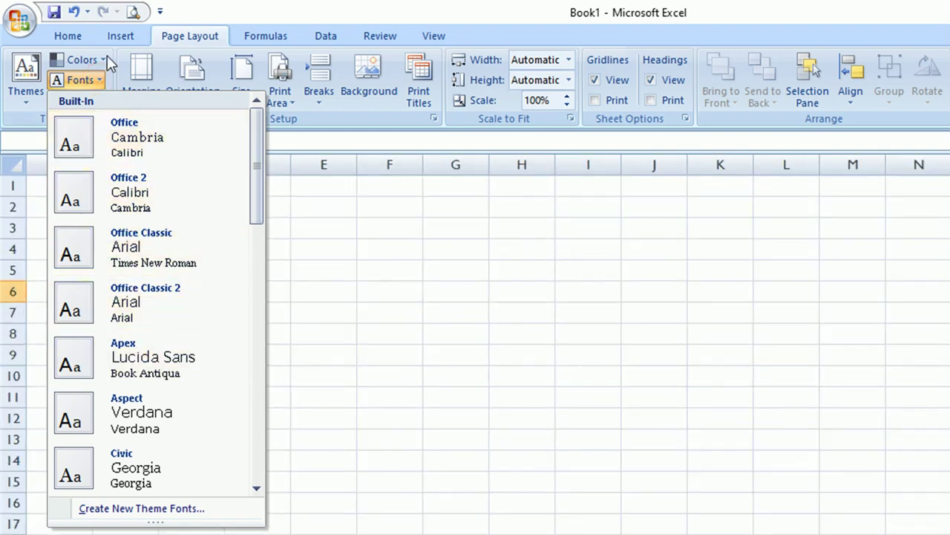
- Preview the theme Colors and Effects galleries, closing both without applying any
left_click(107, 56)
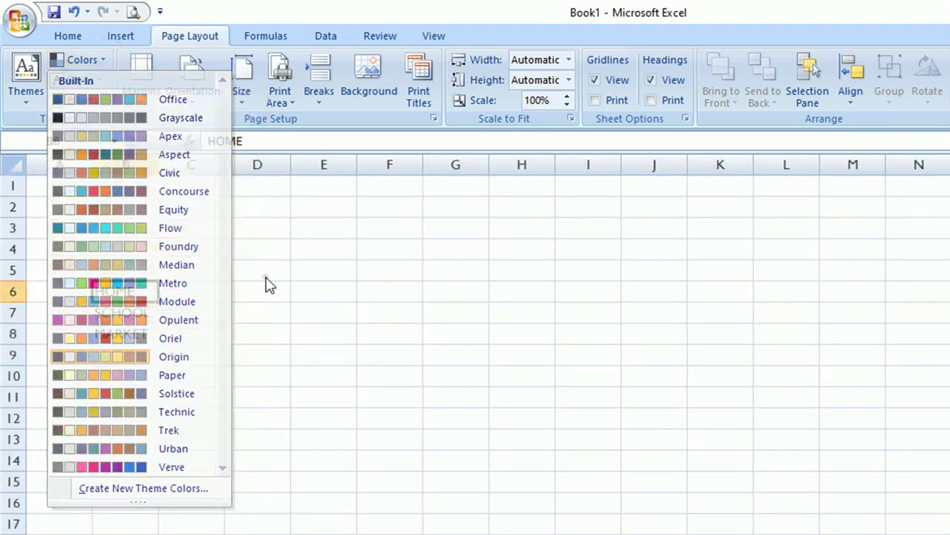
left_click(265, 276)
left_click(106, 102)
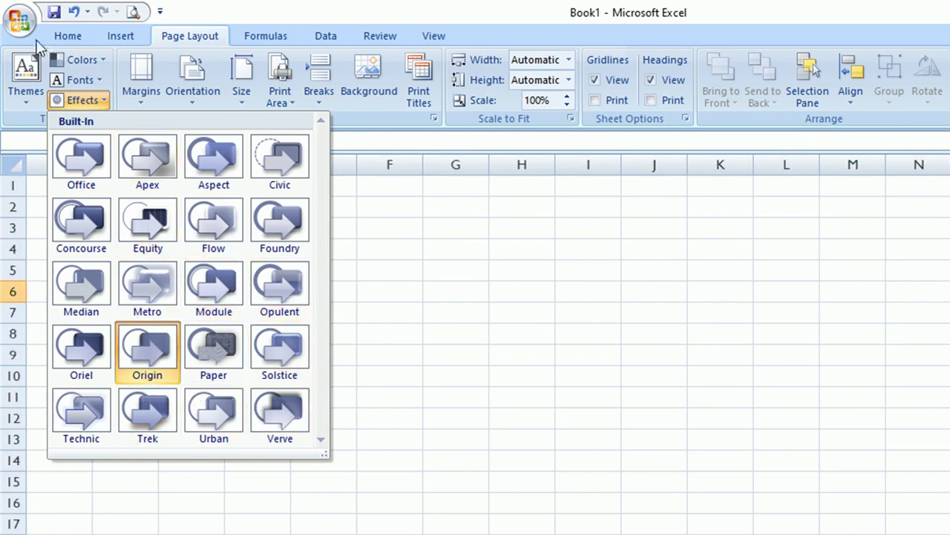
left_click(418, 352)
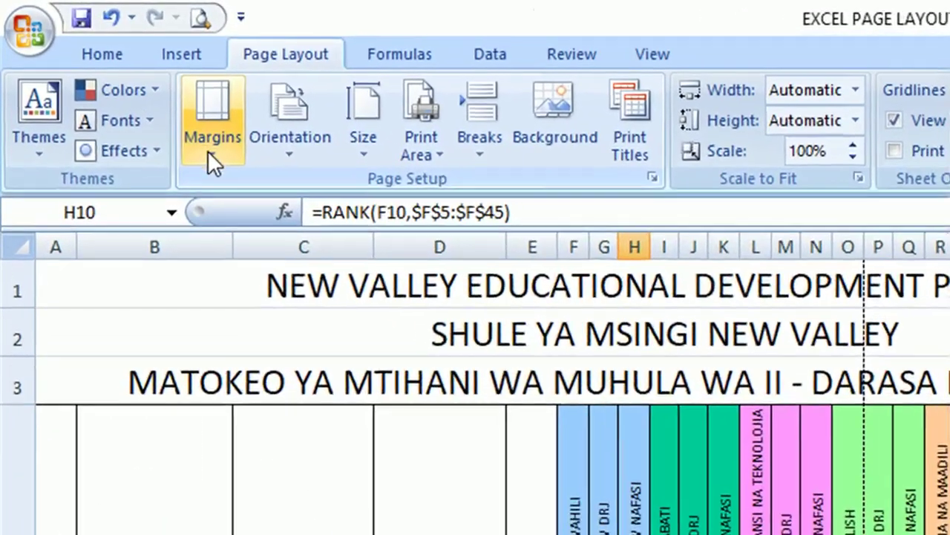
- Apply Wide page margins and check the printed page in Print Preview
left_click(209, 151)
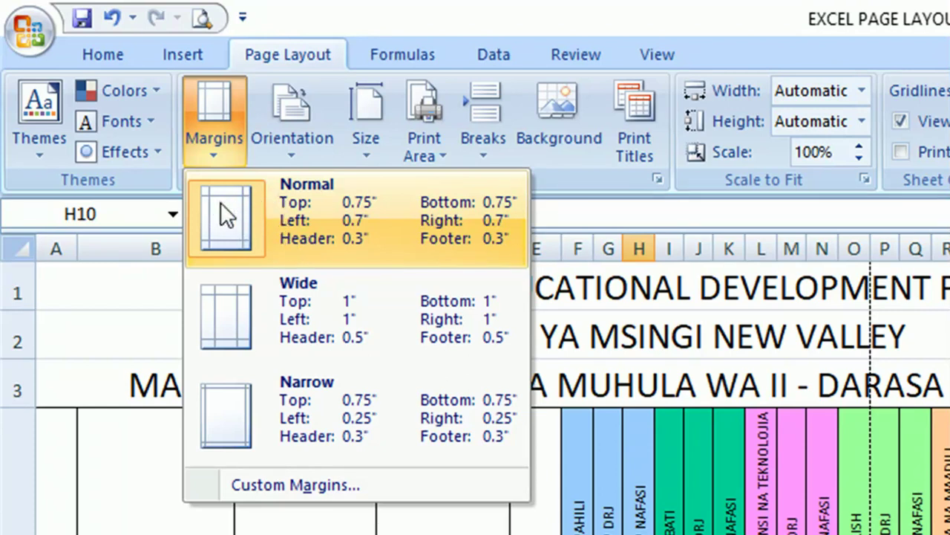
left_click(239, 315)
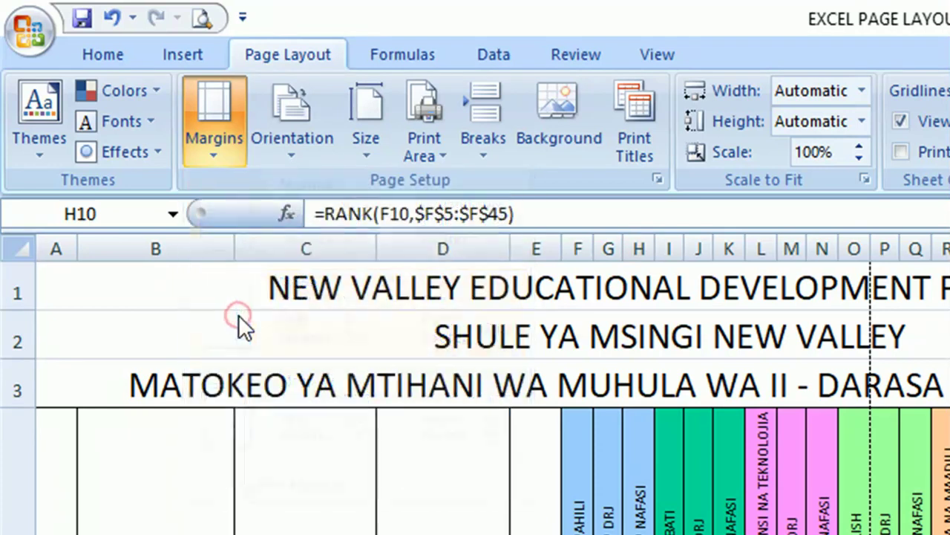
left_click(202, 18)
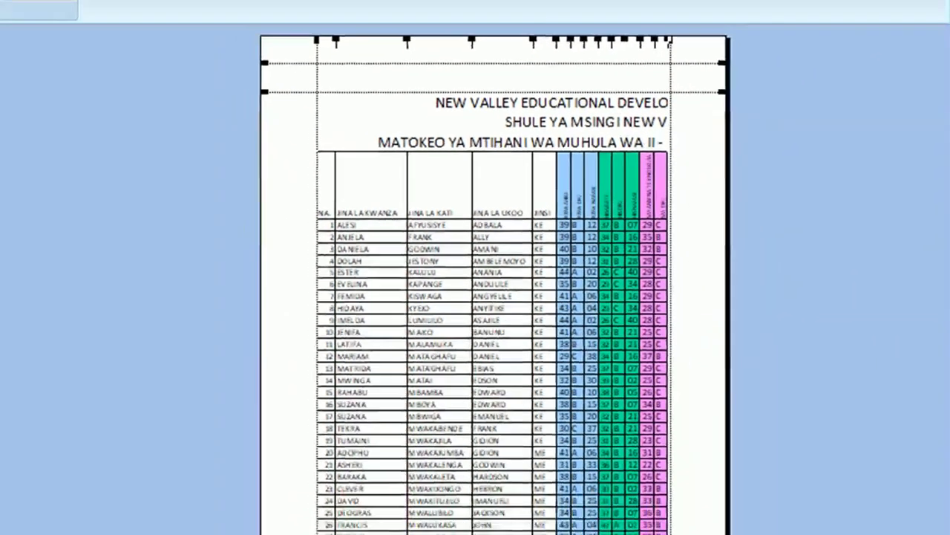
left_click(204, 55)
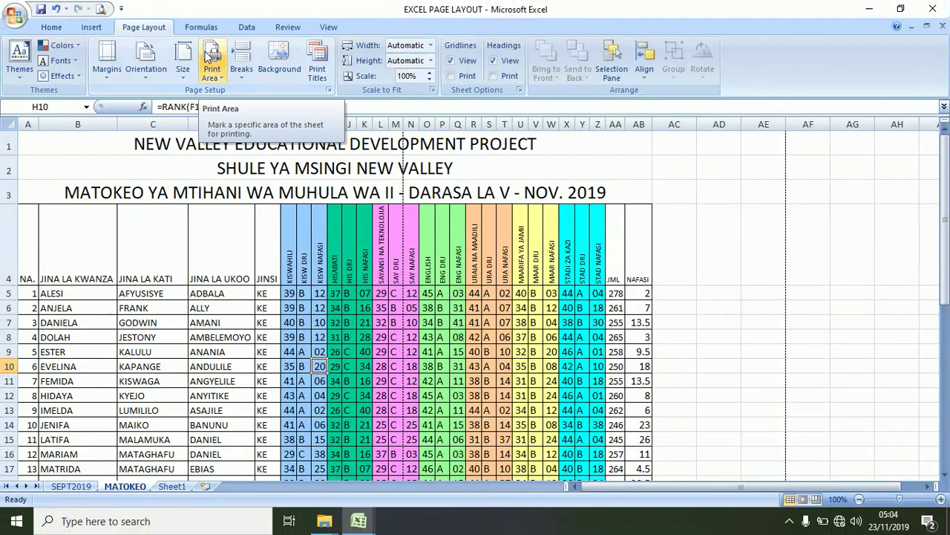
- Switch to Narrow margins, check Print Preview, and bring up the Portrait/Landscape choices
left_click(109, 70)
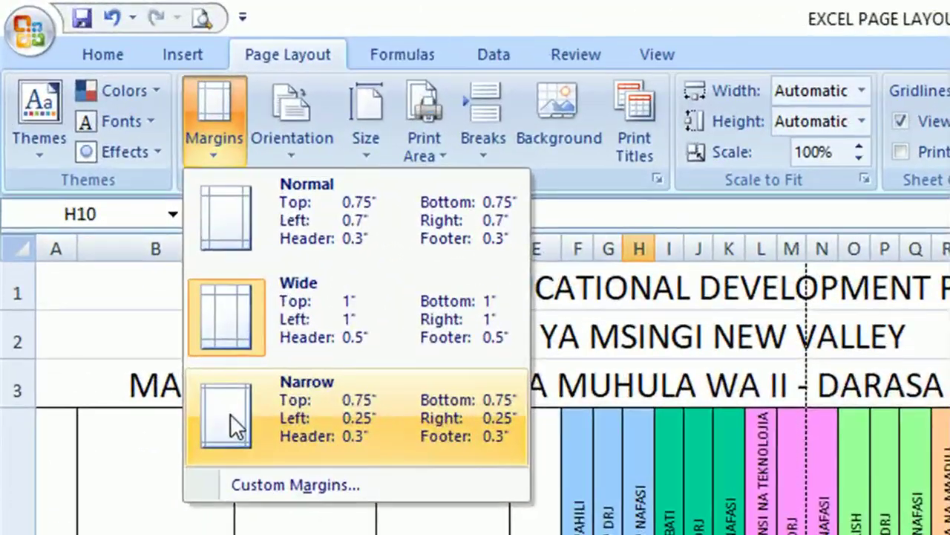
left_click(231, 415)
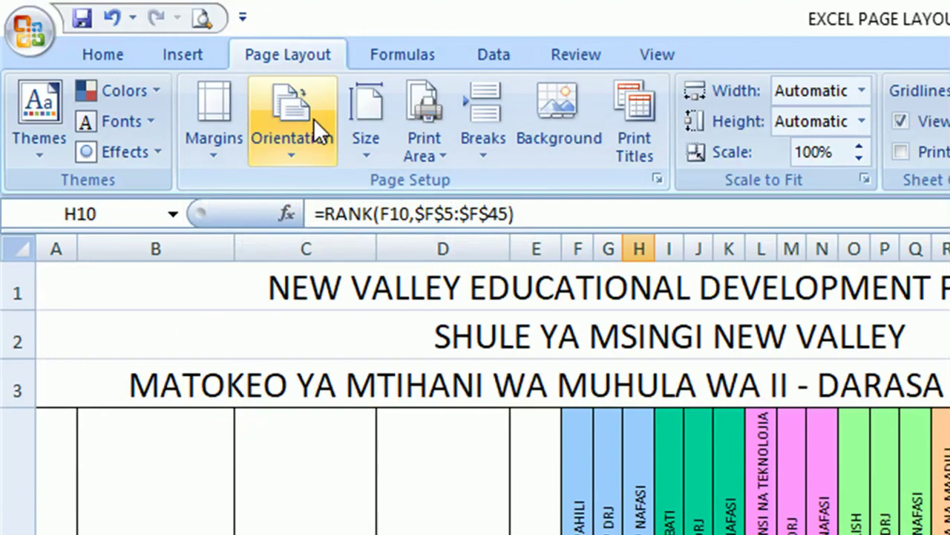
left_click(204, 16)
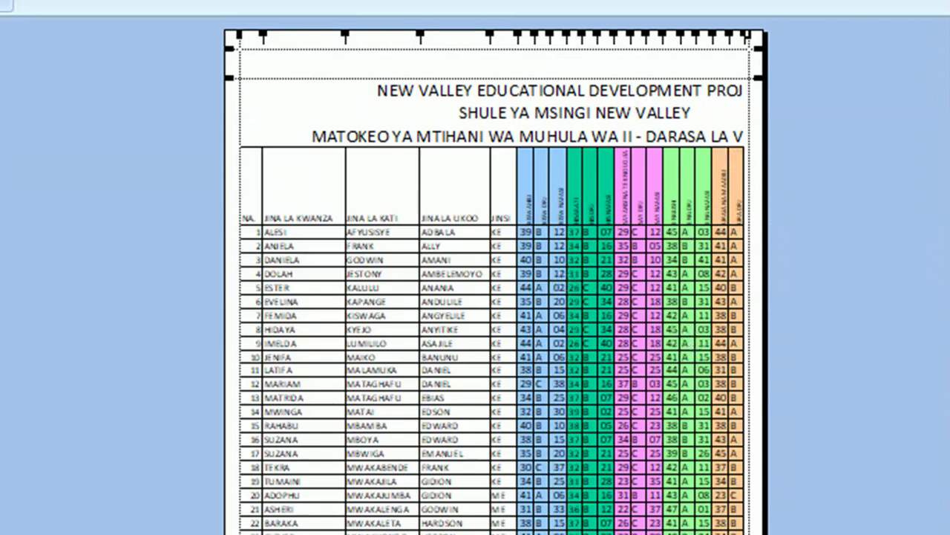
key("Escape")
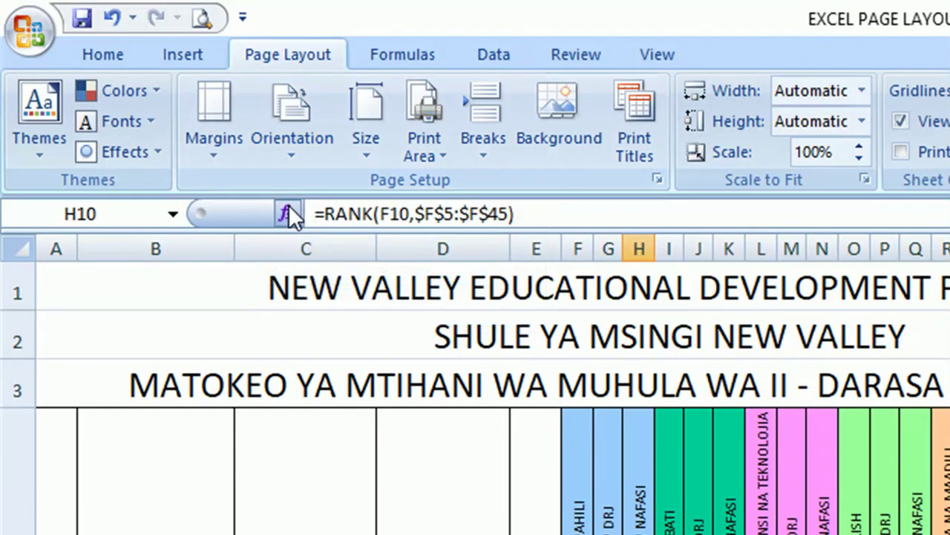
left_click(287, 153)
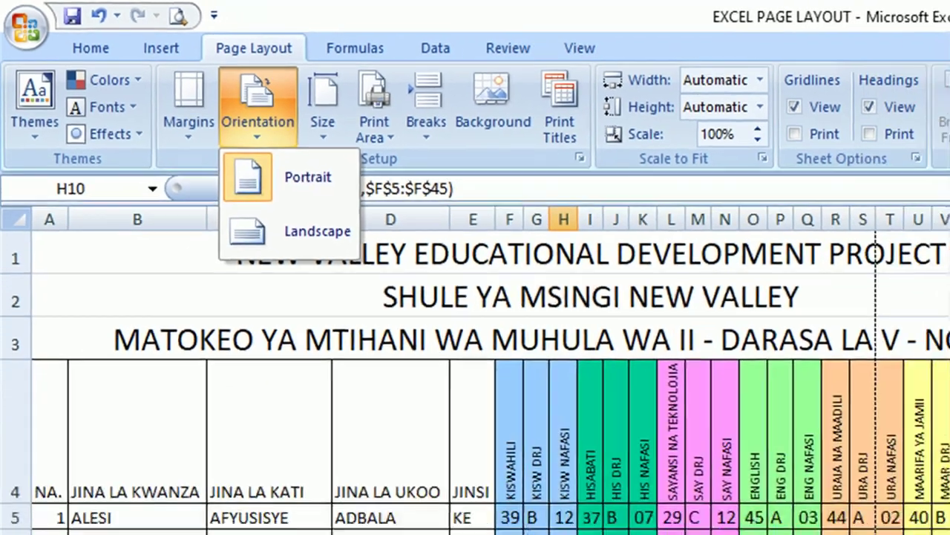
- Page through the current portrait printout in Print Preview, then return to the sheet
key("Escape")
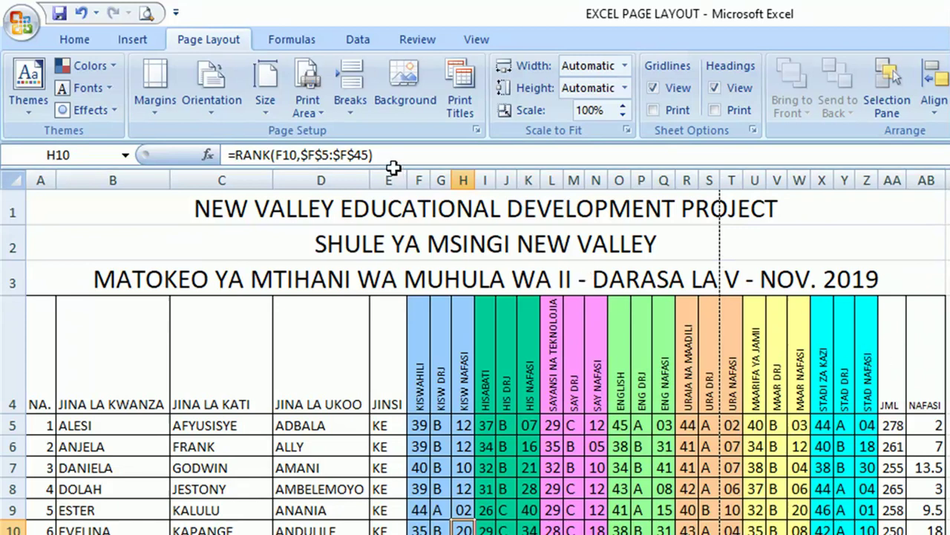
left_click(148, 14)
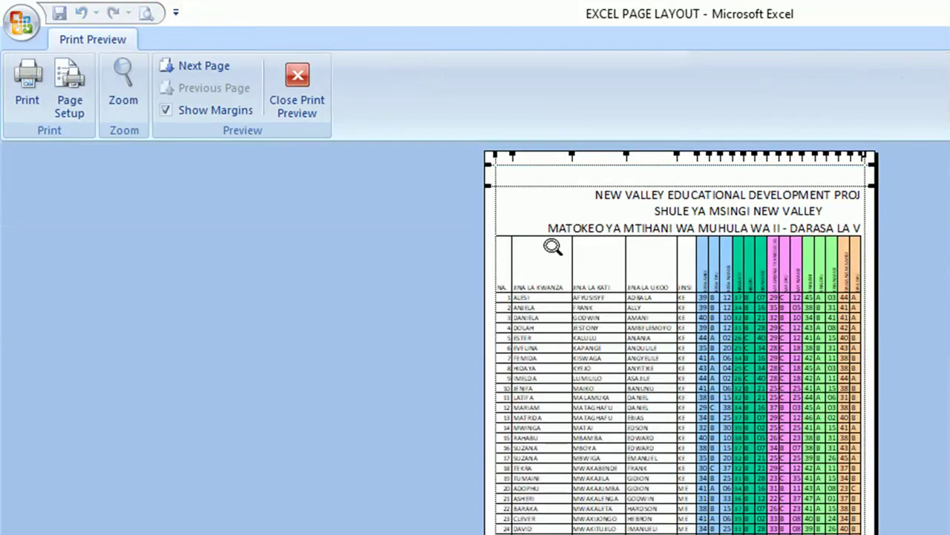
left_click(206, 64)
left_click(206, 64)
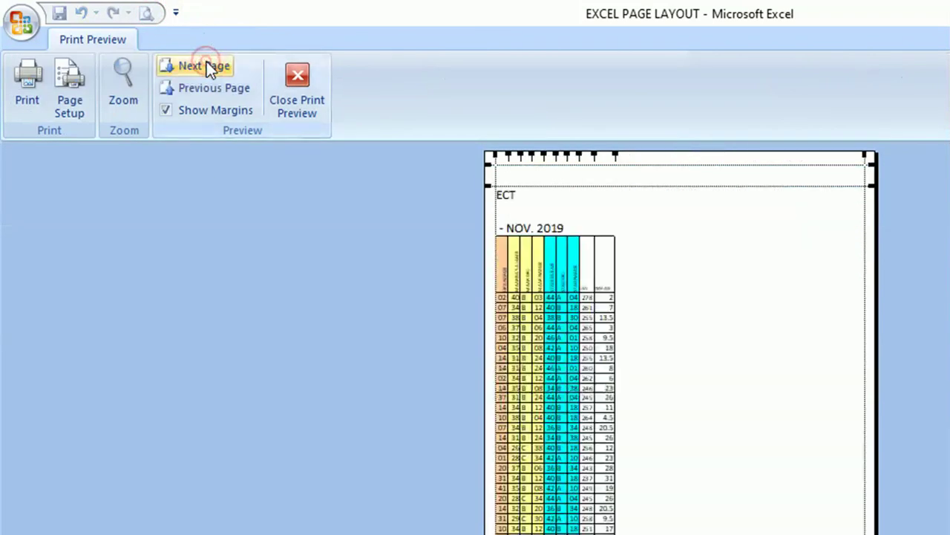
left_click(298, 78)
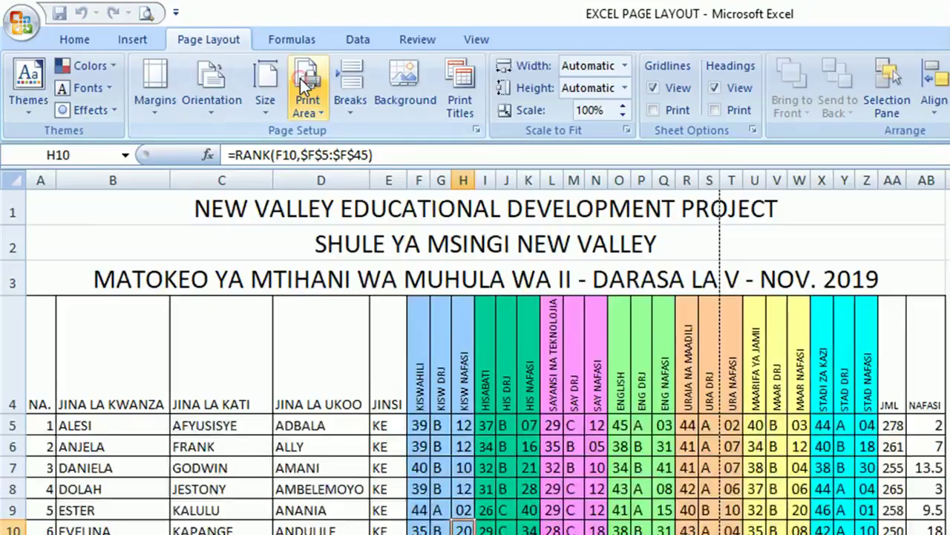
- Set landscape orientation and check both printed pages in Print Preview
left_click(213, 103)
left_click(208, 195)
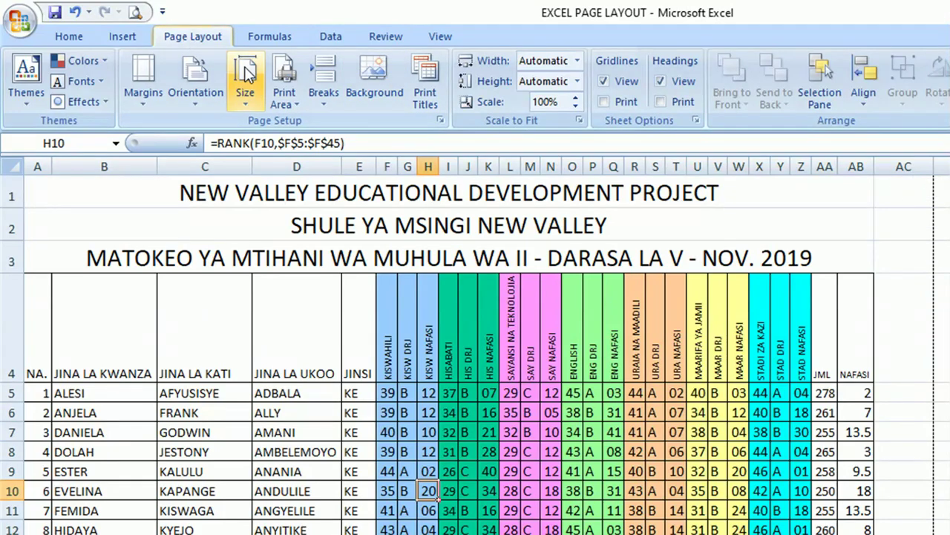
left_click(137, 11)
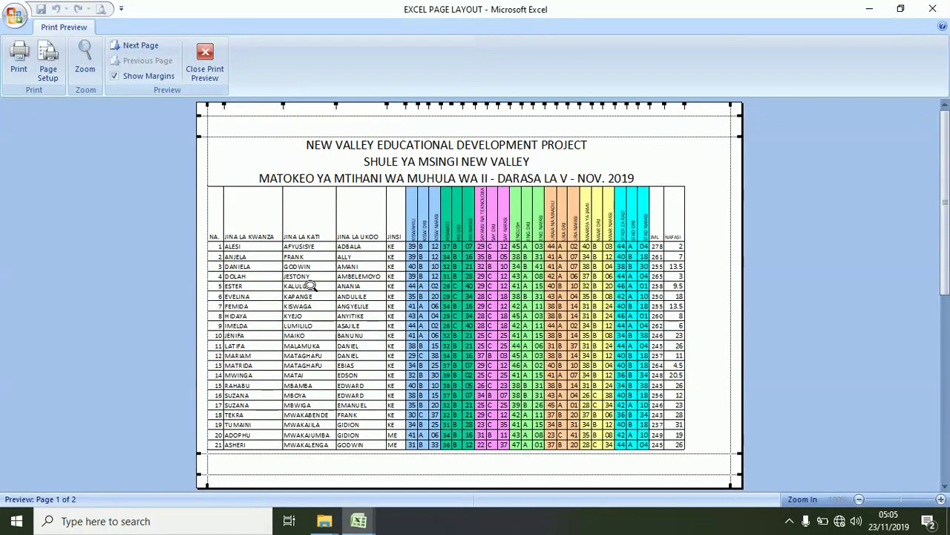
left_click(262, 246)
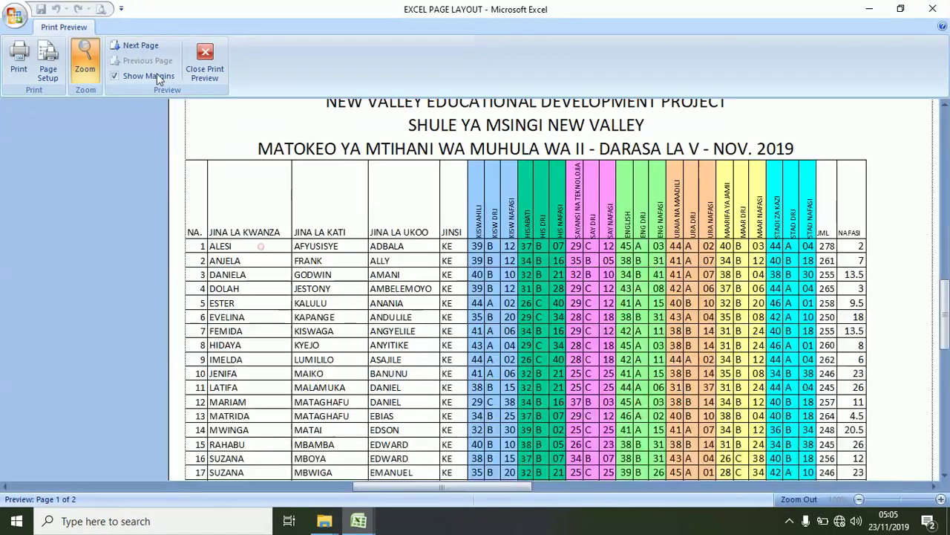
left_click(82, 56)
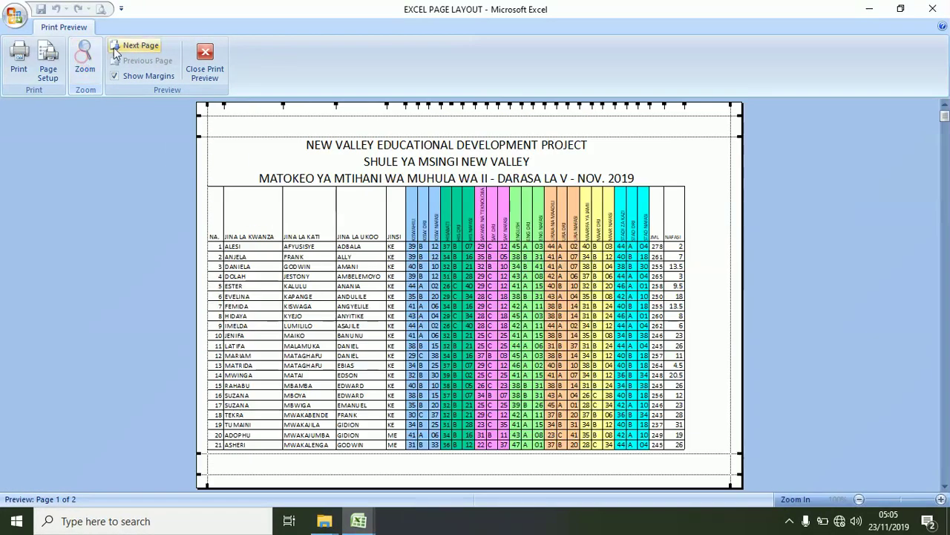
left_click(141, 45)
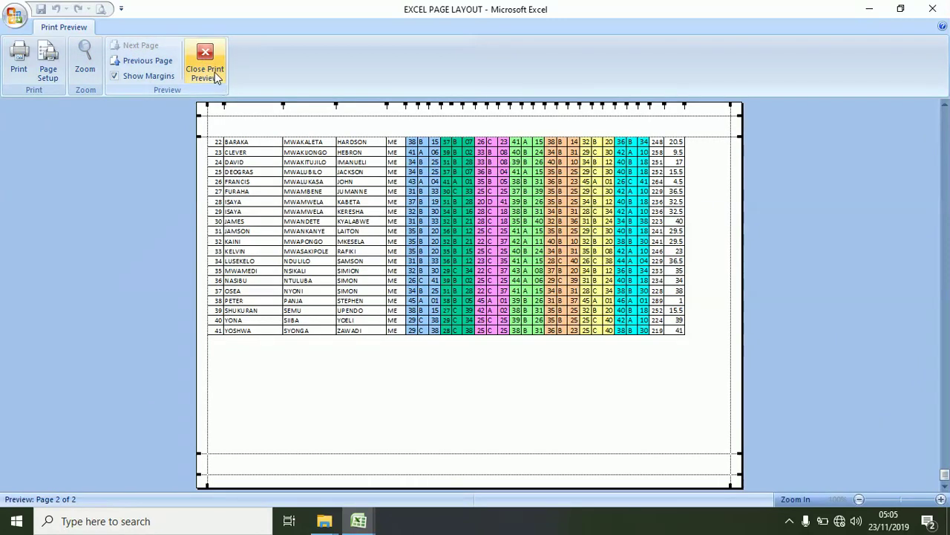
left_click(205, 67)
left_click(144, 70)
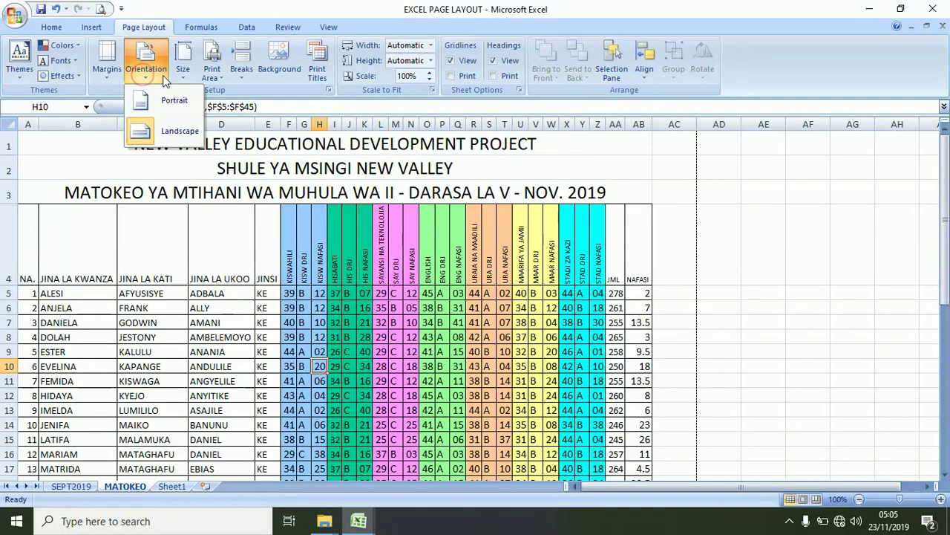
left_click(146, 74)
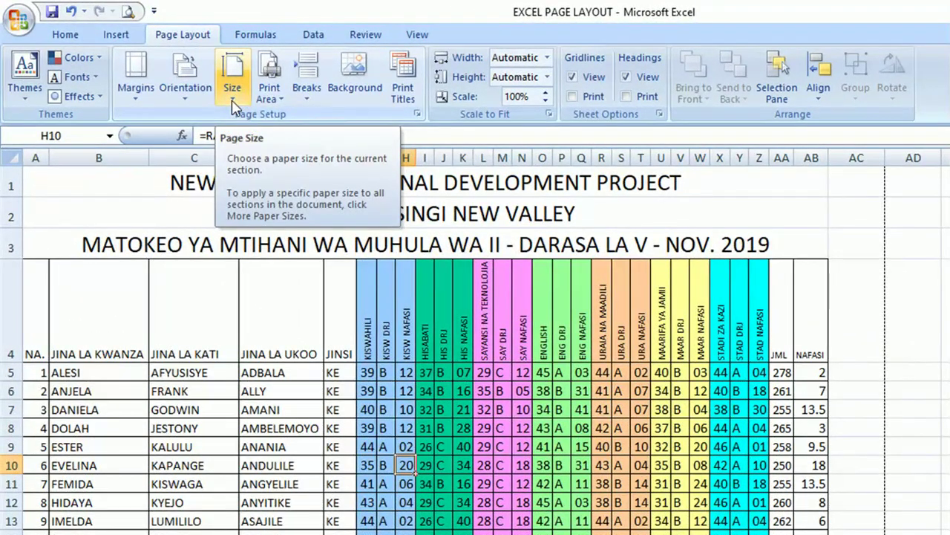
left_click(234, 102)
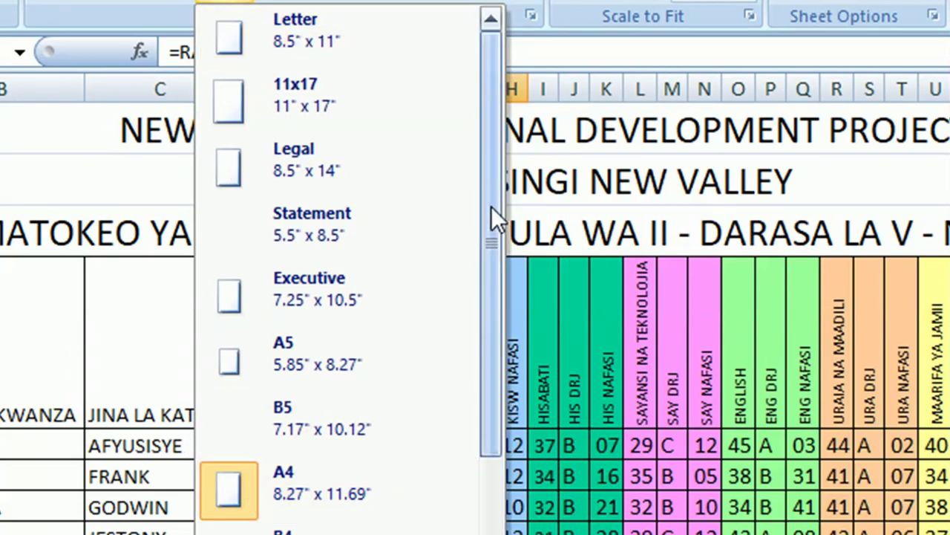
left_click_drag(491, 206, 497, 487)
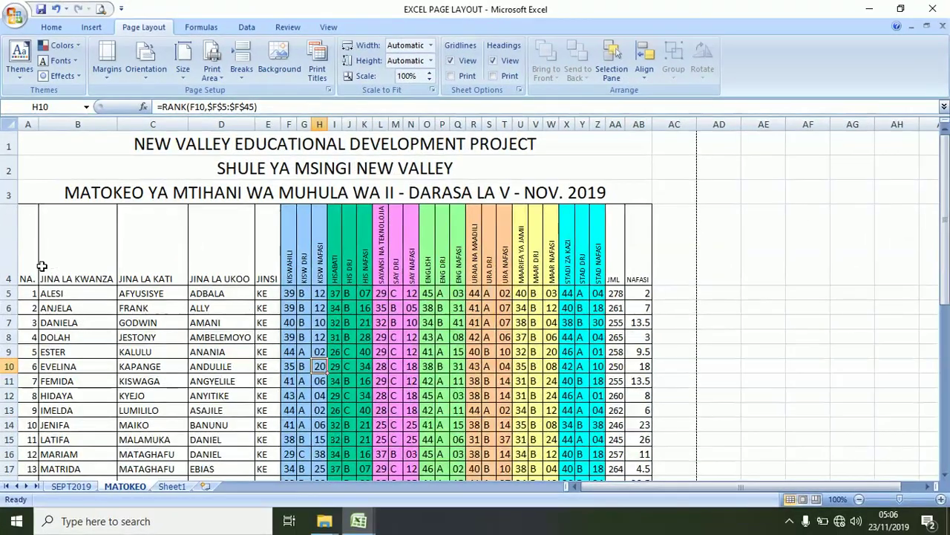
left_click_drag(30, 267, 635, 376)
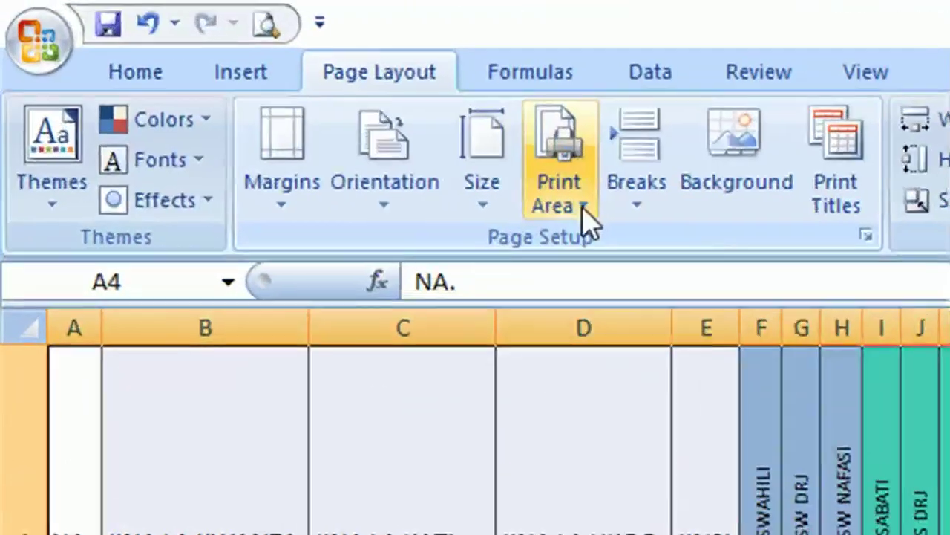
- Set cells A4:AB16 as the print area and preview the result
left_click(219, 78)
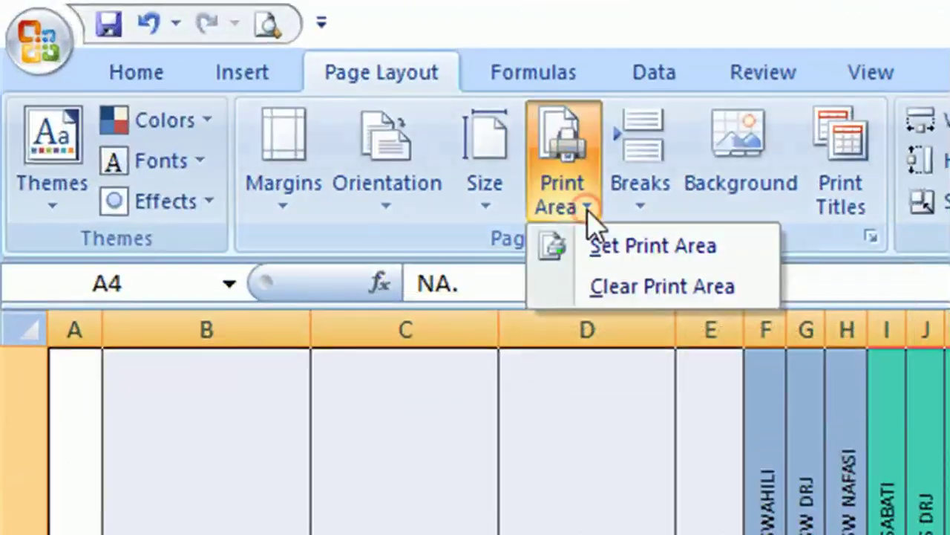
left_click(607, 257)
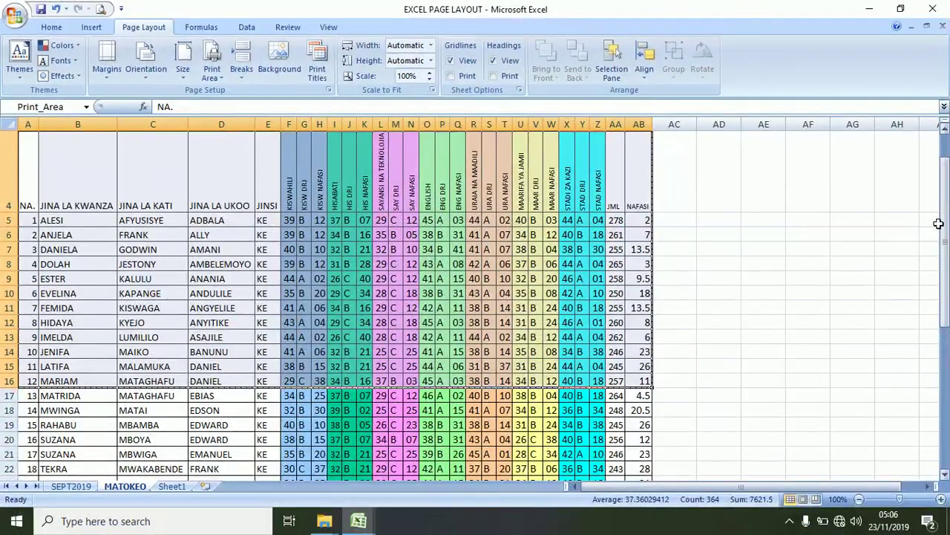
scroll(939, 223, "up", 1)
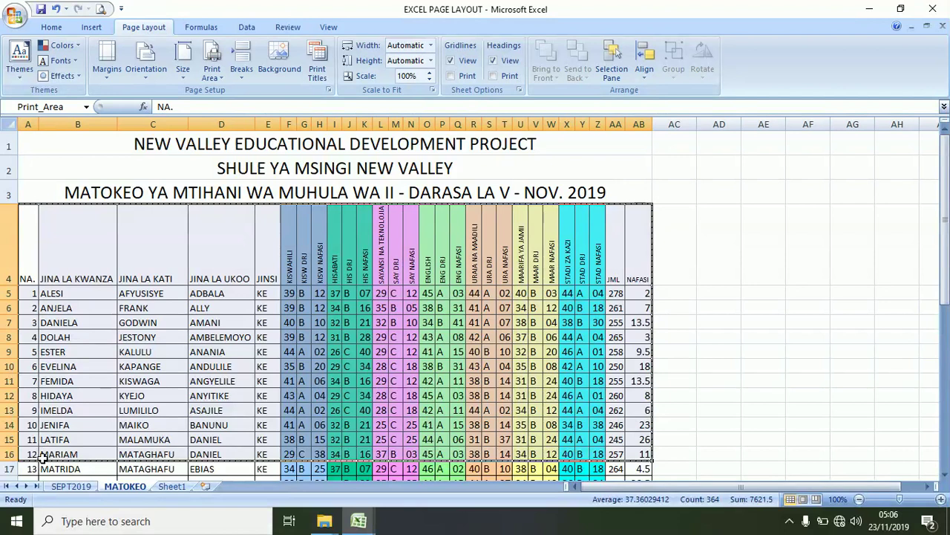
left_click(102, 9)
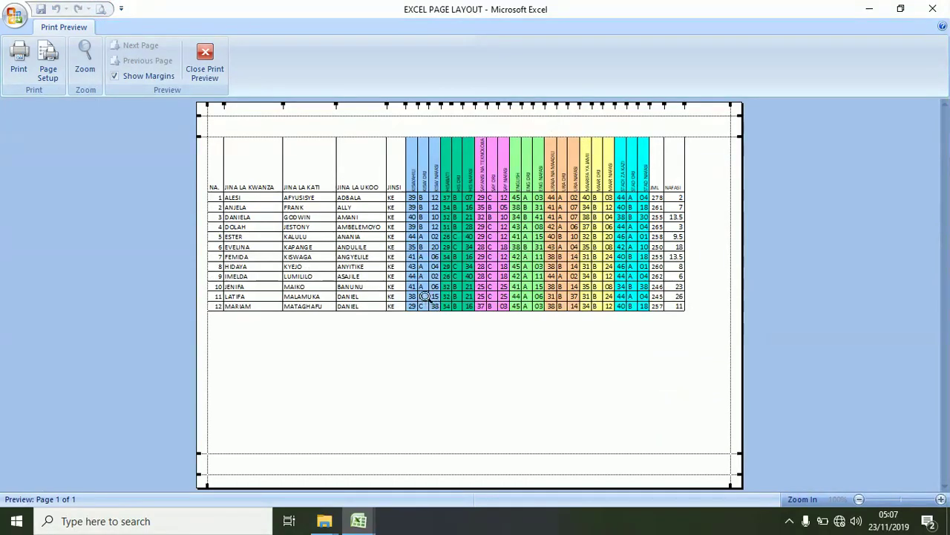
- Clear the A4:AB16 print area and preview the full two-page table again
left_click(205, 63)
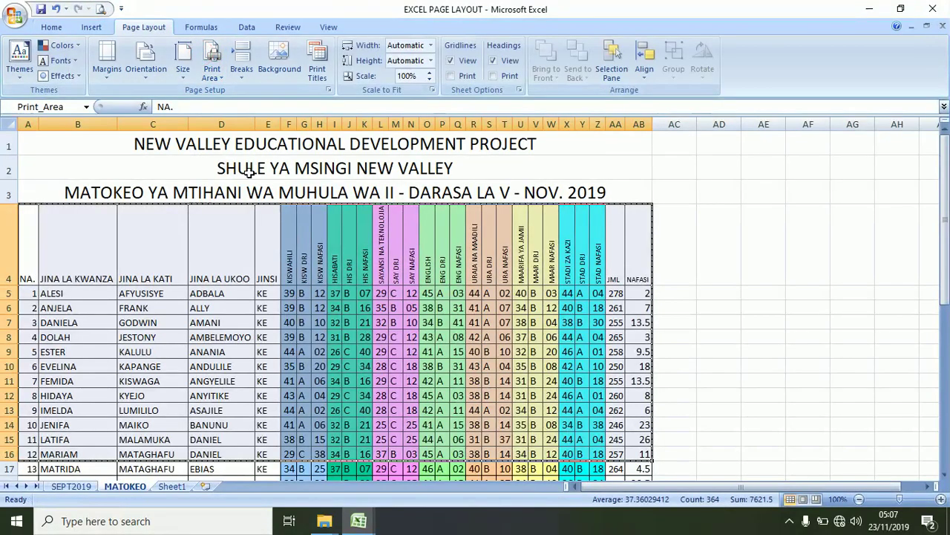
left_click(215, 76)
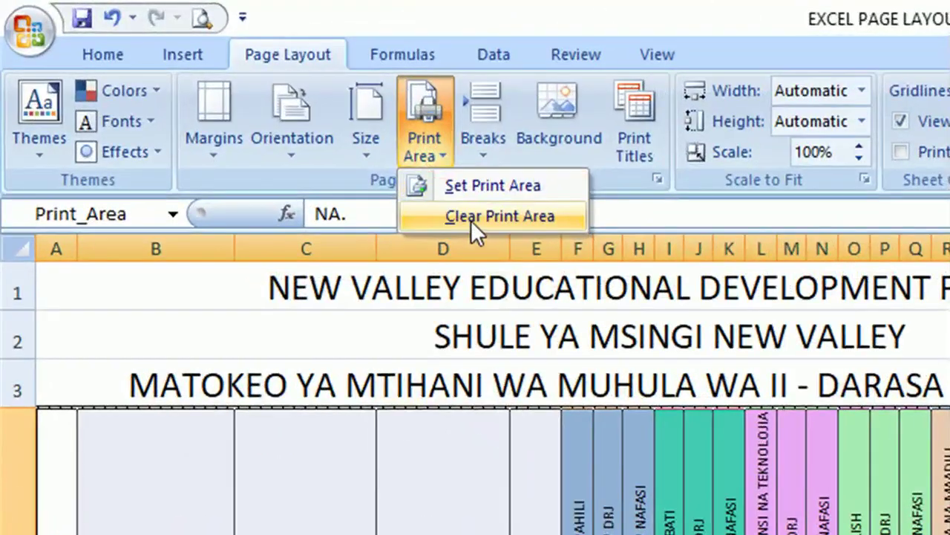
left_click(469, 217)
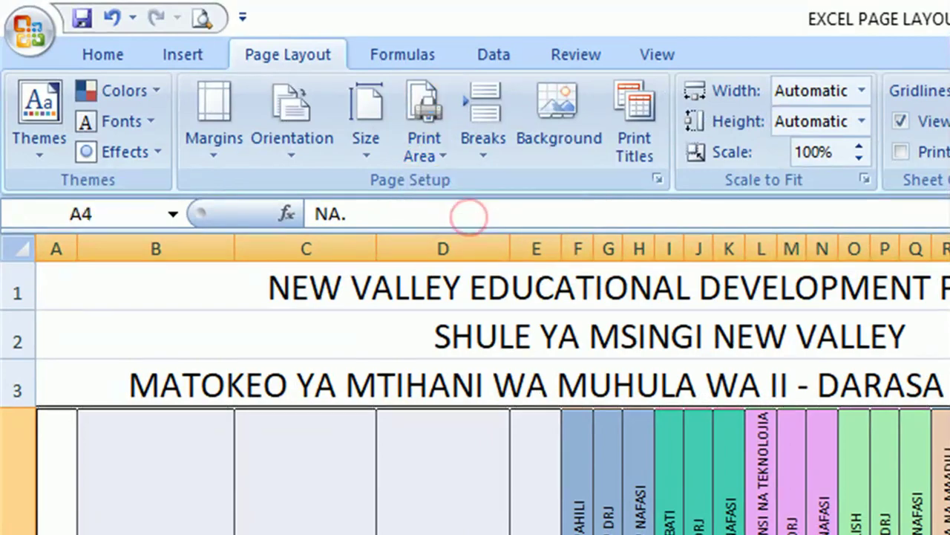
left_click(220, 443)
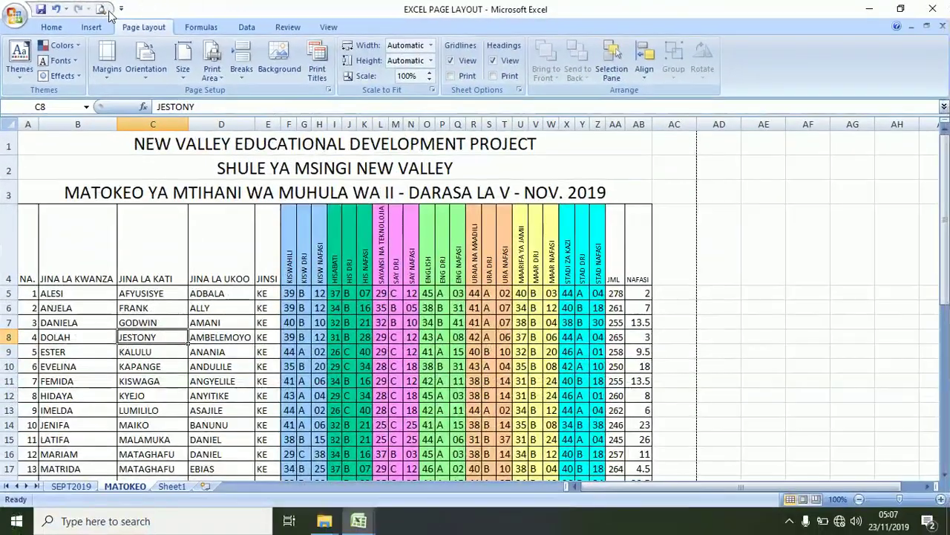
left_click(101, 10)
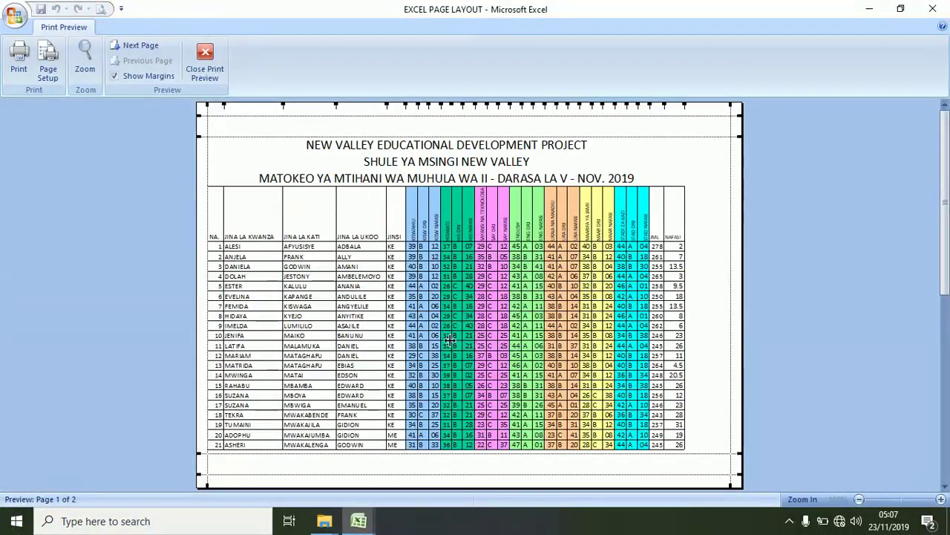
left_click(201, 55)
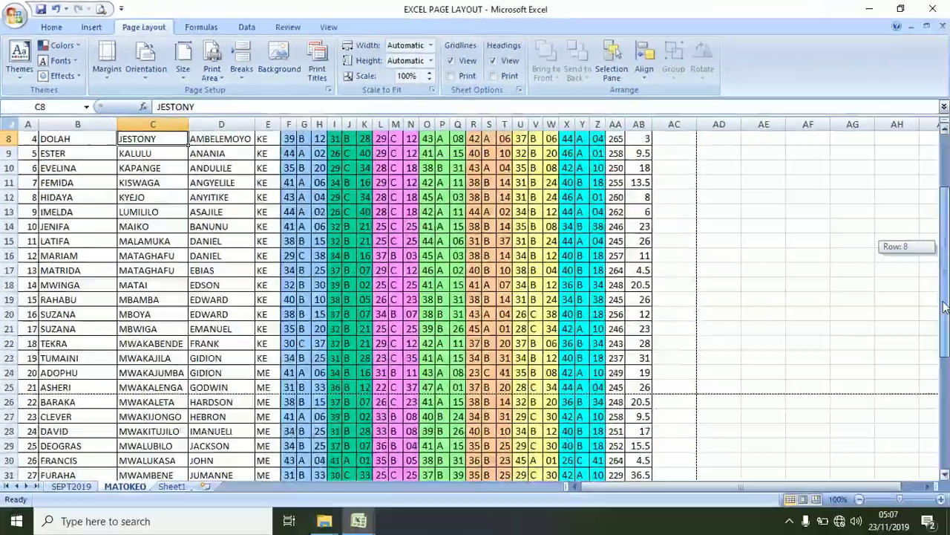
- Insert a page break above row 25 at A25 and check both preview pages
left_click(27, 386)
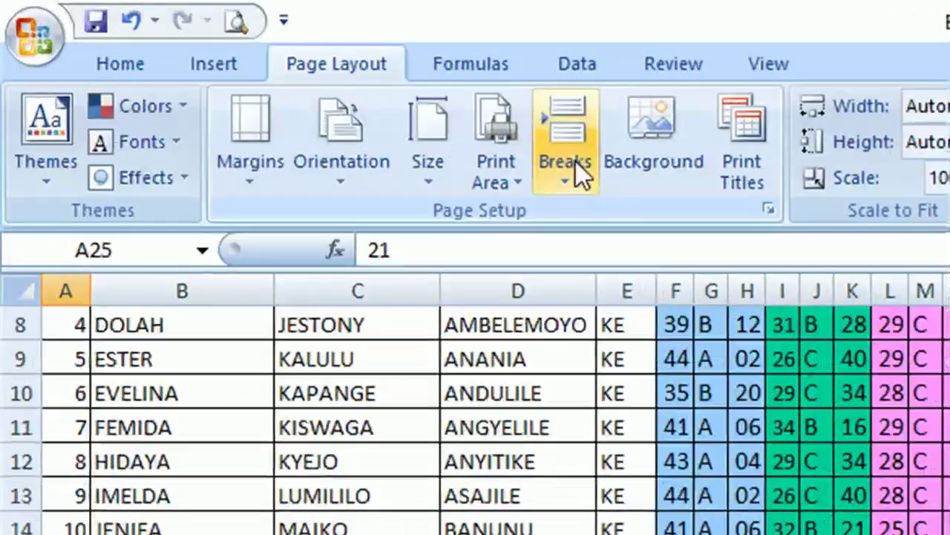
left_click(241, 63)
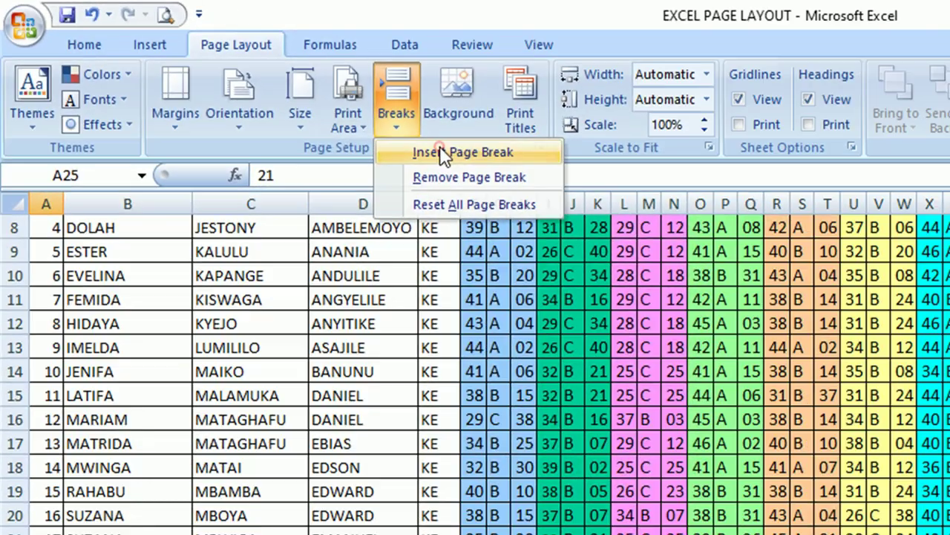
left_click(644, 223)
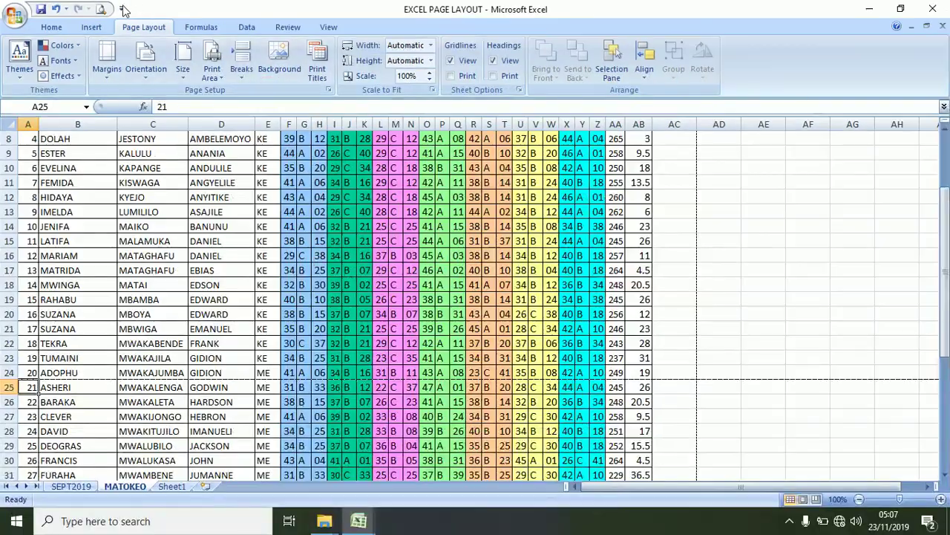
left_click(102, 9)
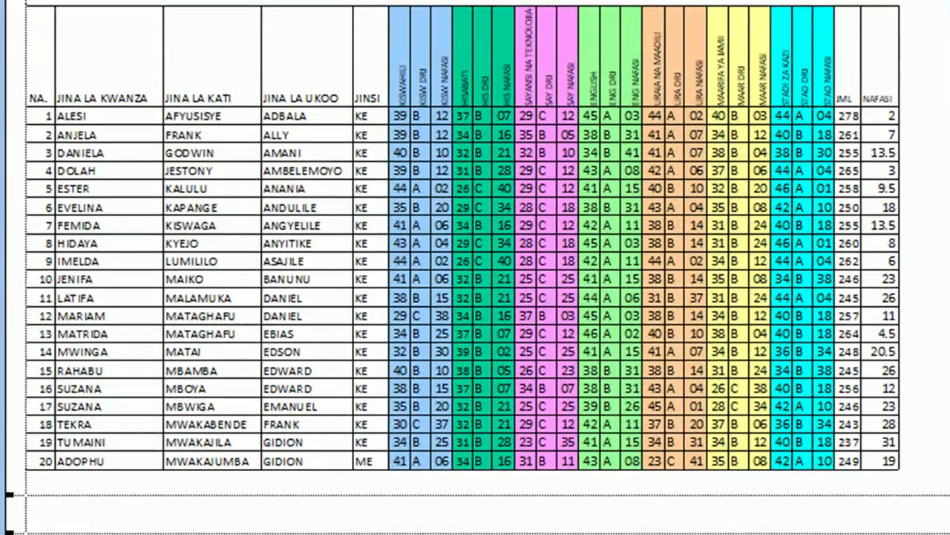
key("Page_Down")
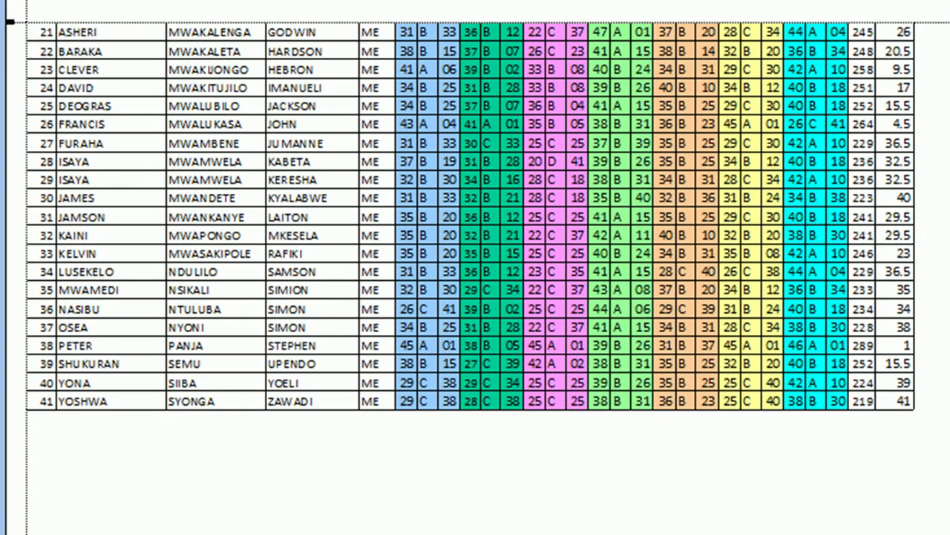
key("Escape")
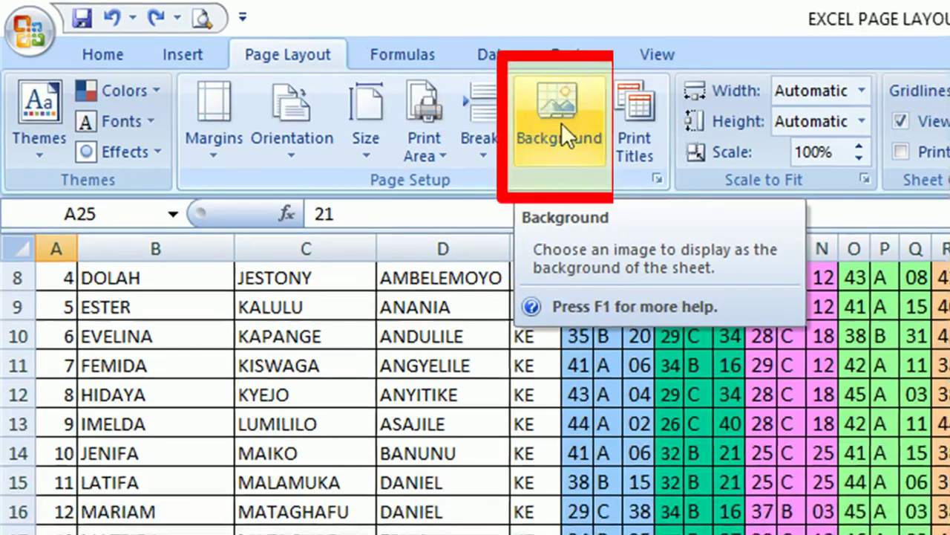
left_click(560, 112)
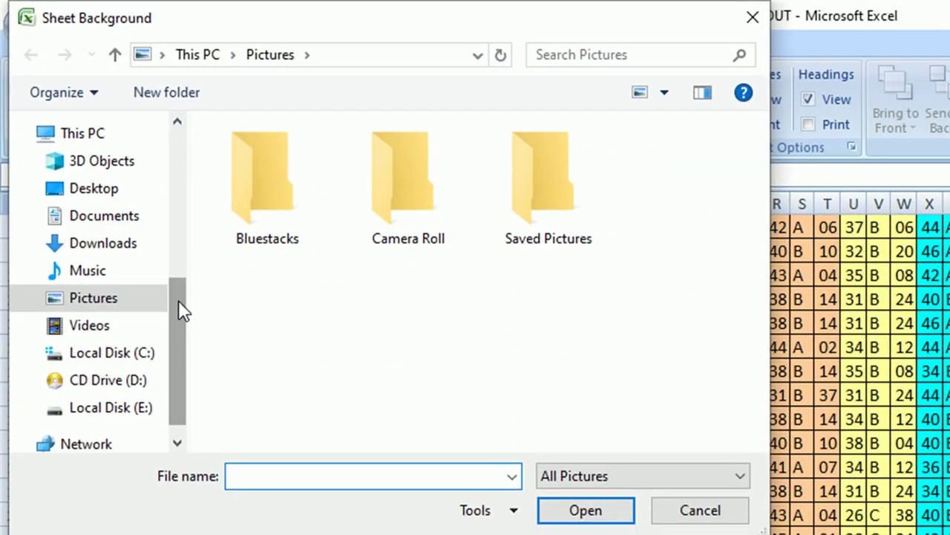
left_click_drag(192, 326, 194, 348)
left_click(94, 154)
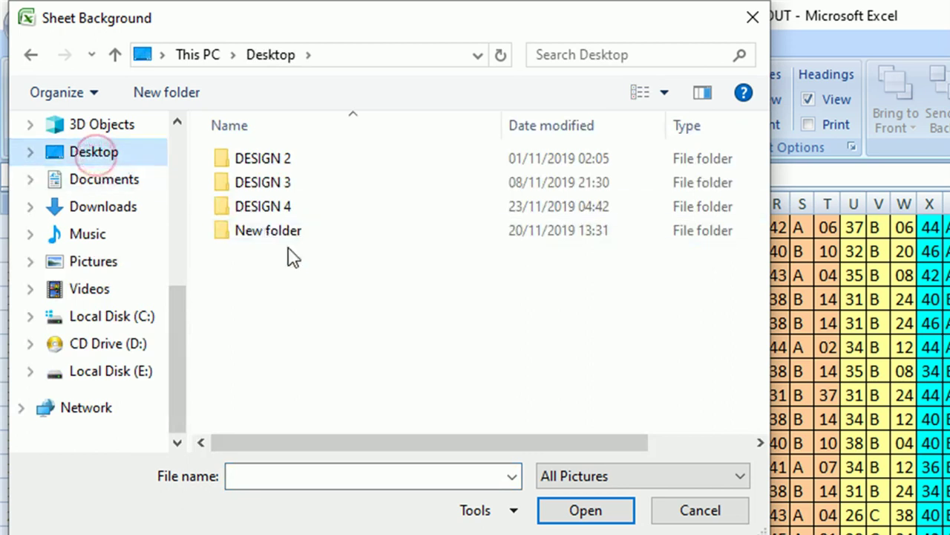
double_click(280, 208)
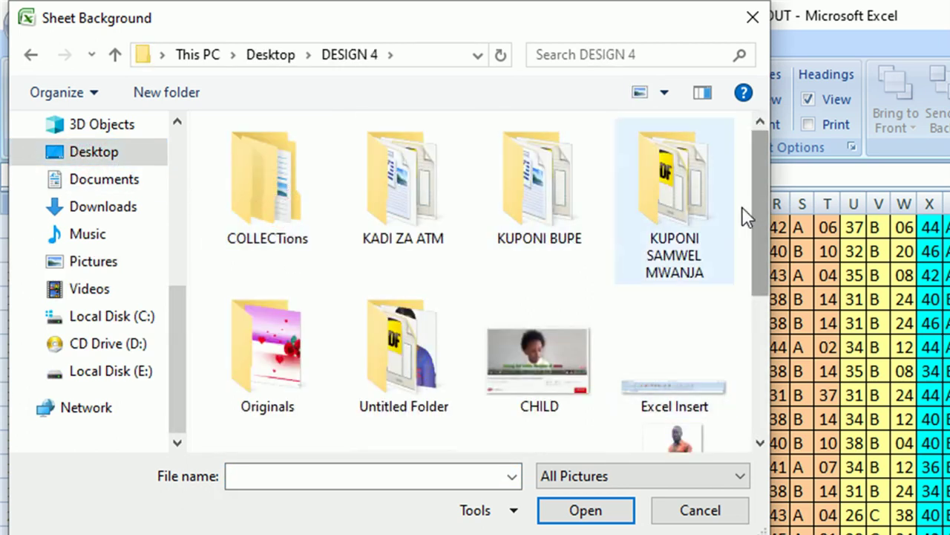
scroll(293, 358, "down", 3)
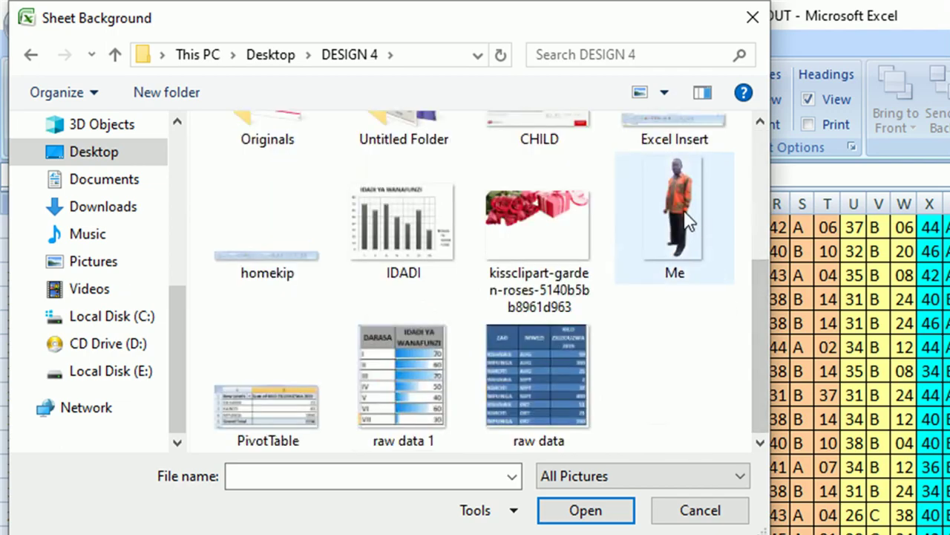
left_click(685, 216)
left_click(592, 516)
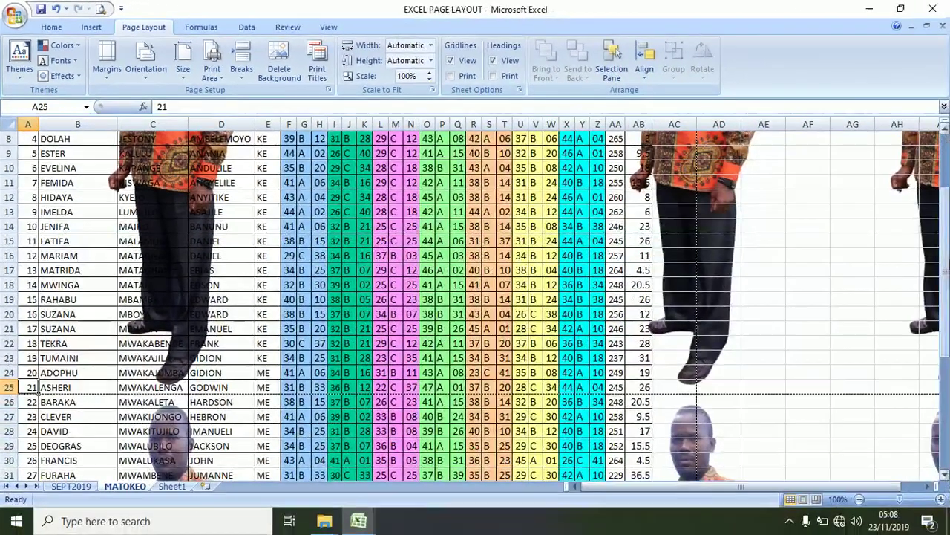
left_click_drag(946, 266, 946, 212)
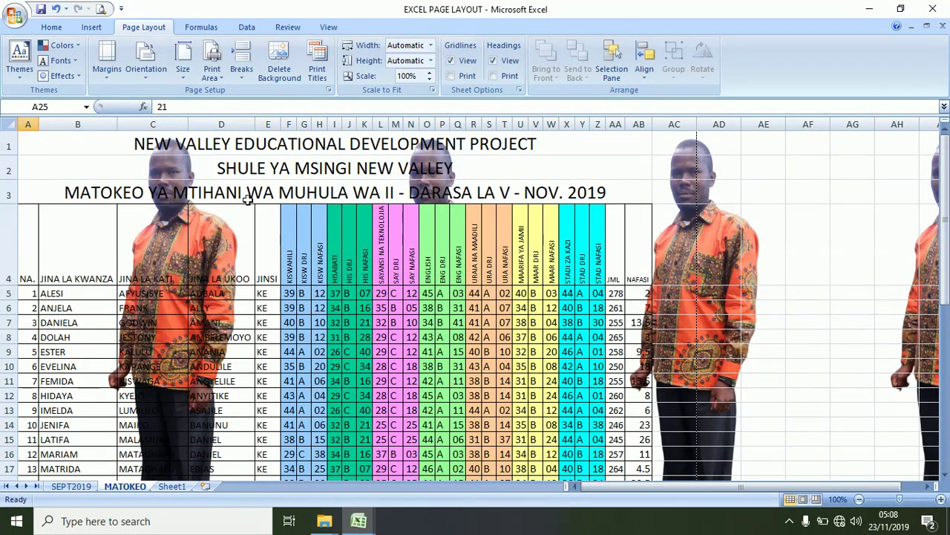
left_click(59, 9)
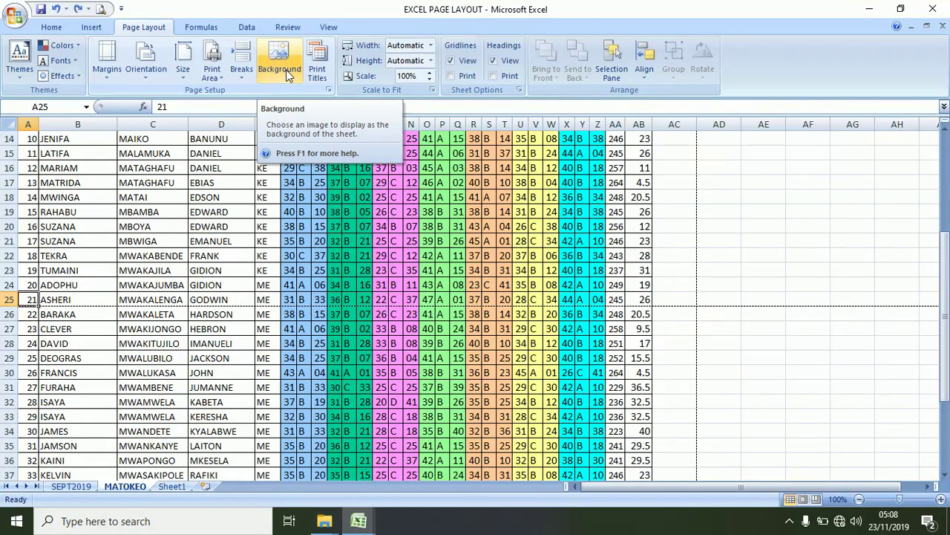
left_click(285, 62)
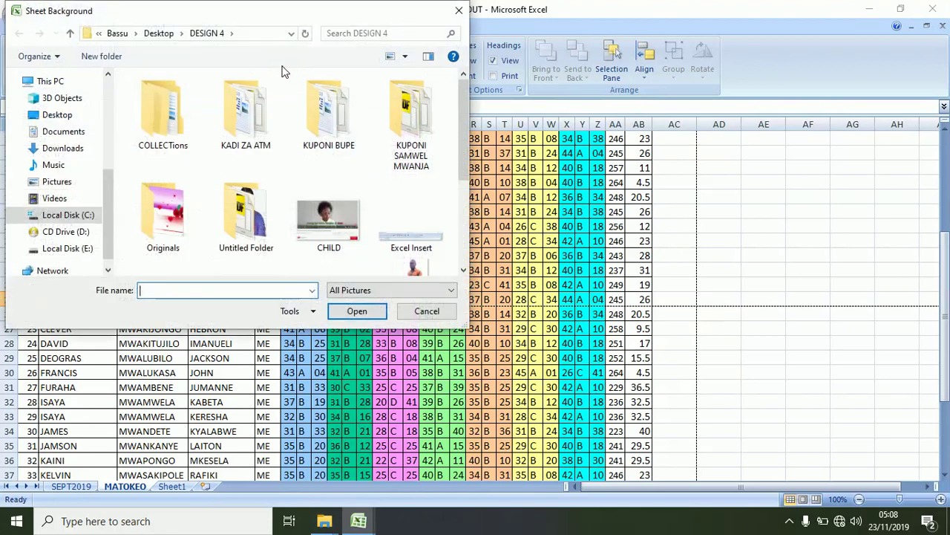
left_click(418, 269)
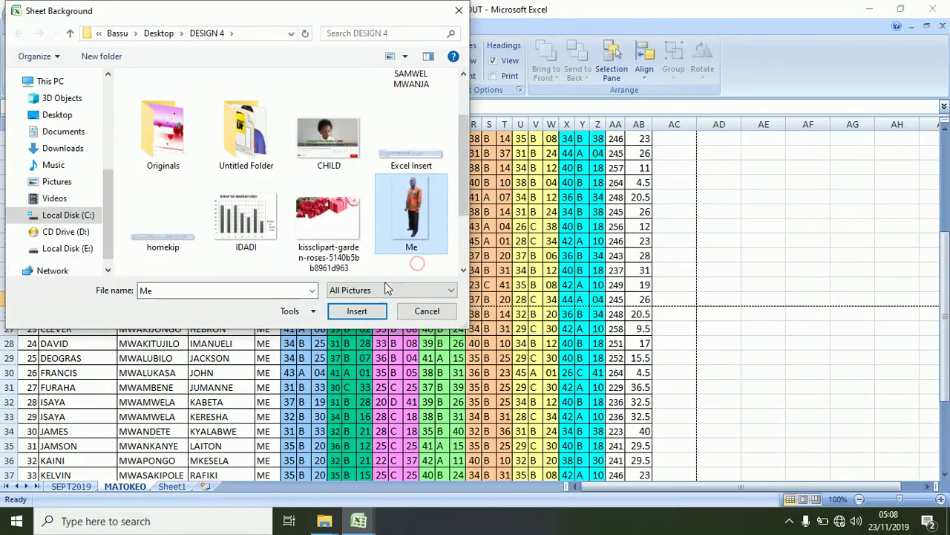
left_click(371, 311)
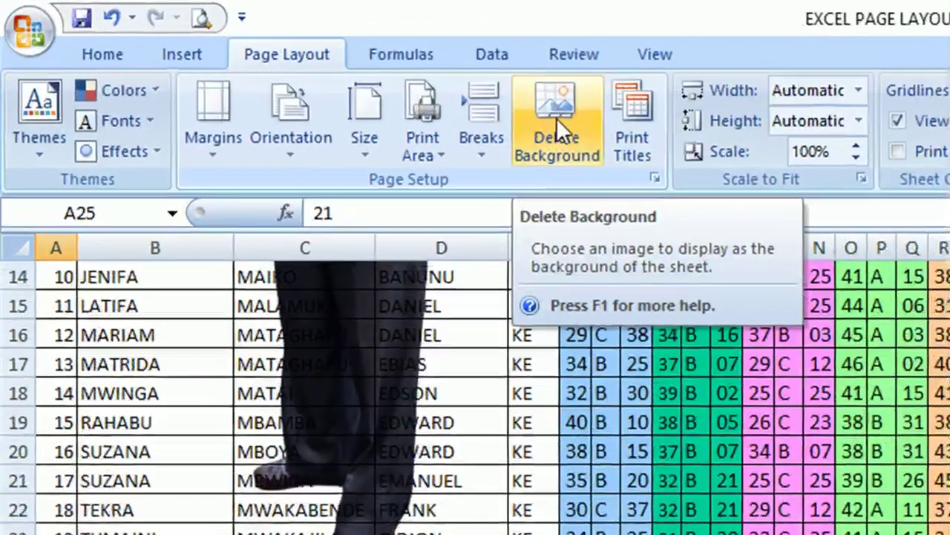
left_click(556, 119)
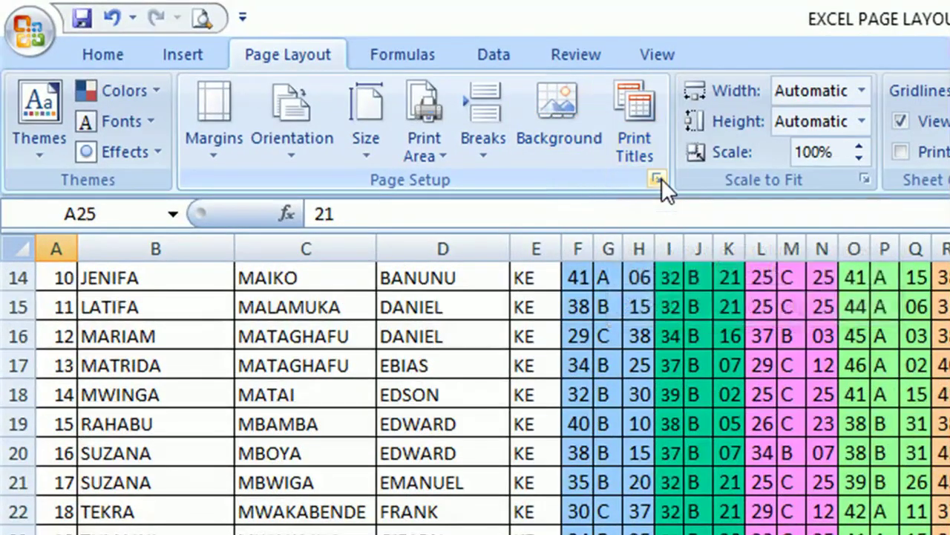
left_click(648, 125)
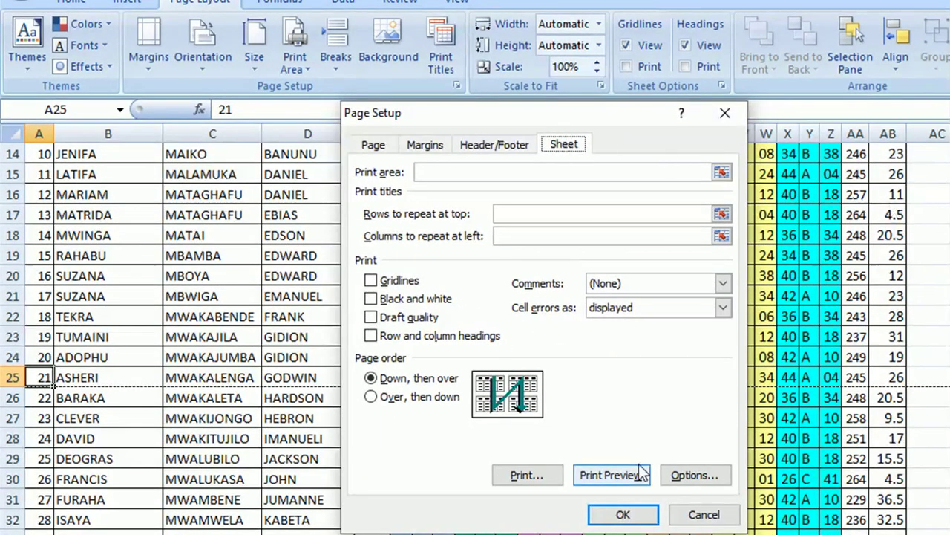
left_click(680, 514)
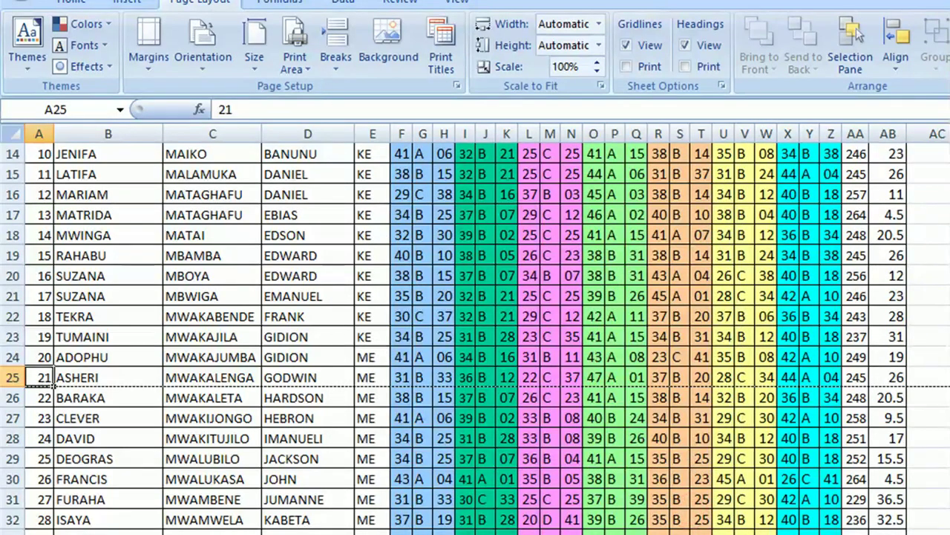
scroll(476, 335, "up", 4)
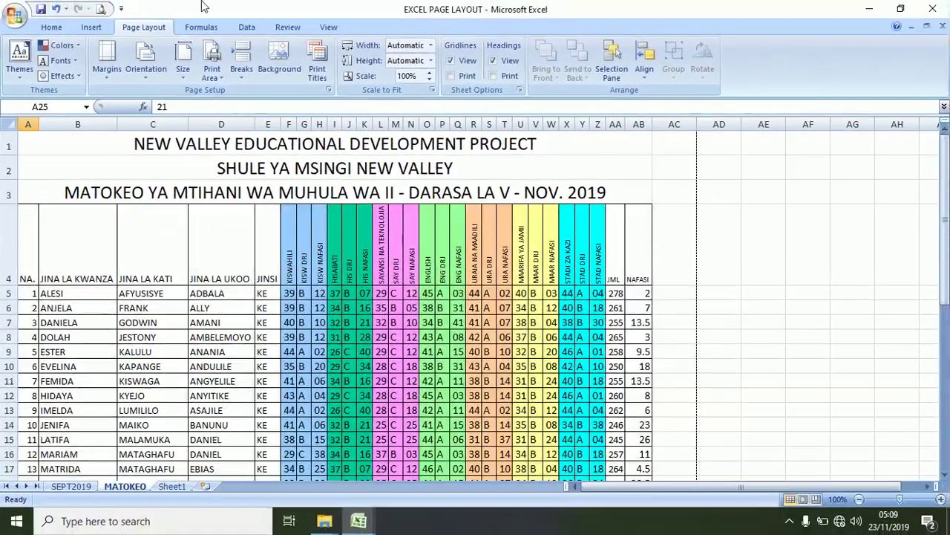
left_click(102, 11)
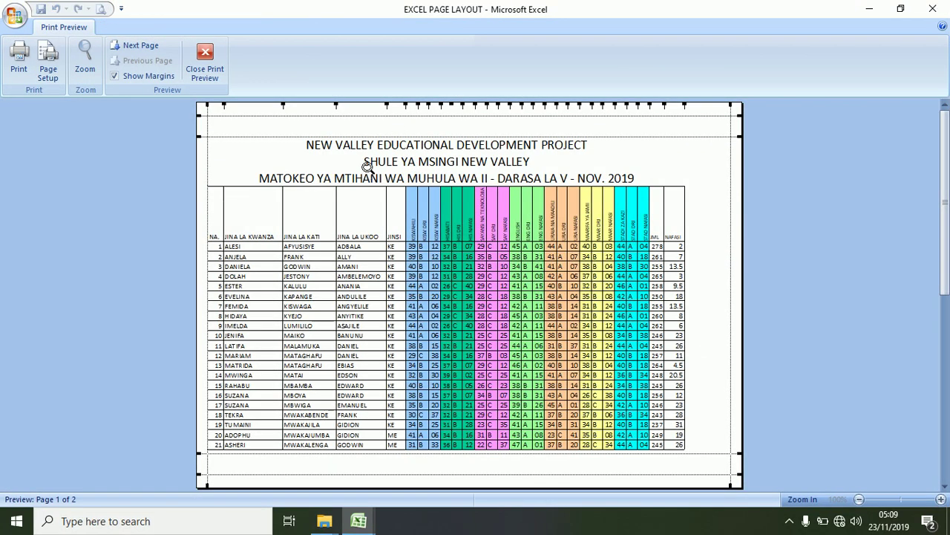
left_click(134, 45)
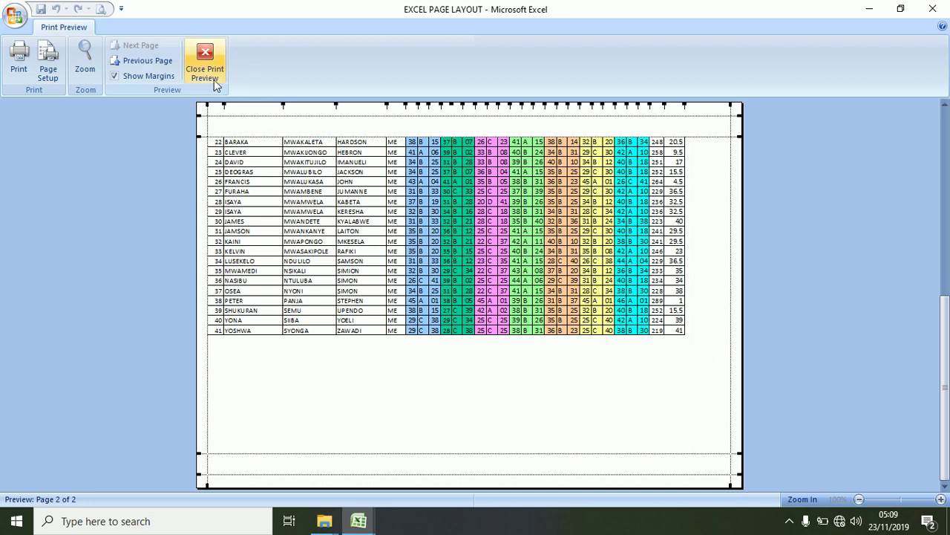
left_click(139, 60)
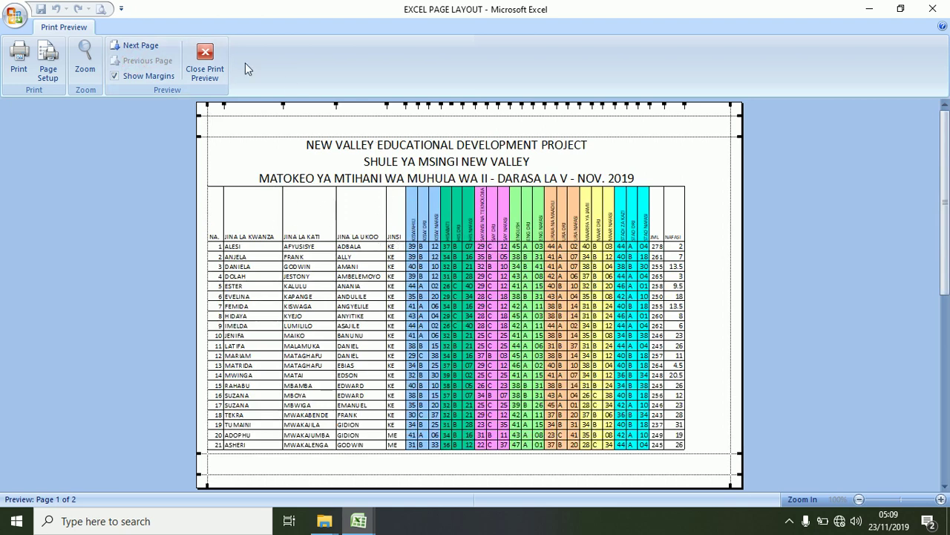
left_click(205, 60)
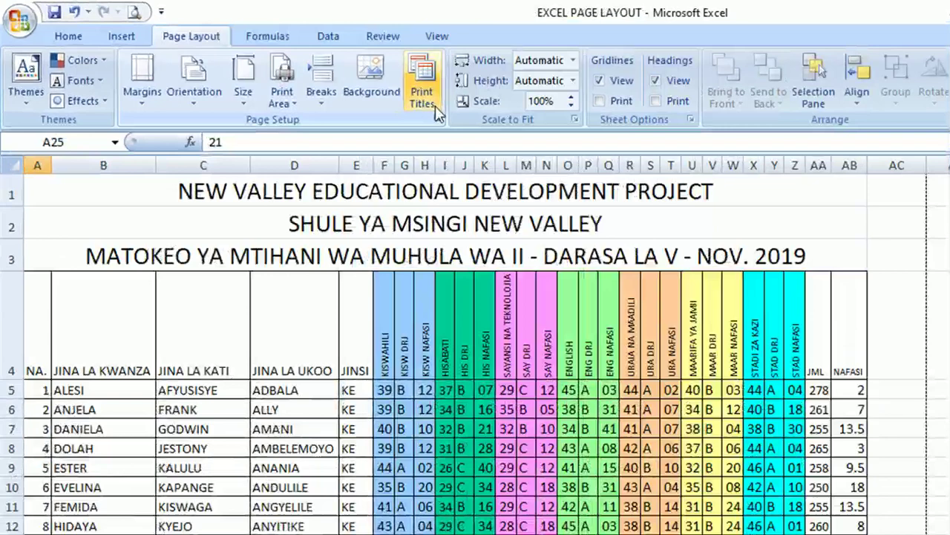
- Set rows 1 to 4 as print titles and check both pages in Print Preview
left_click(423, 82)
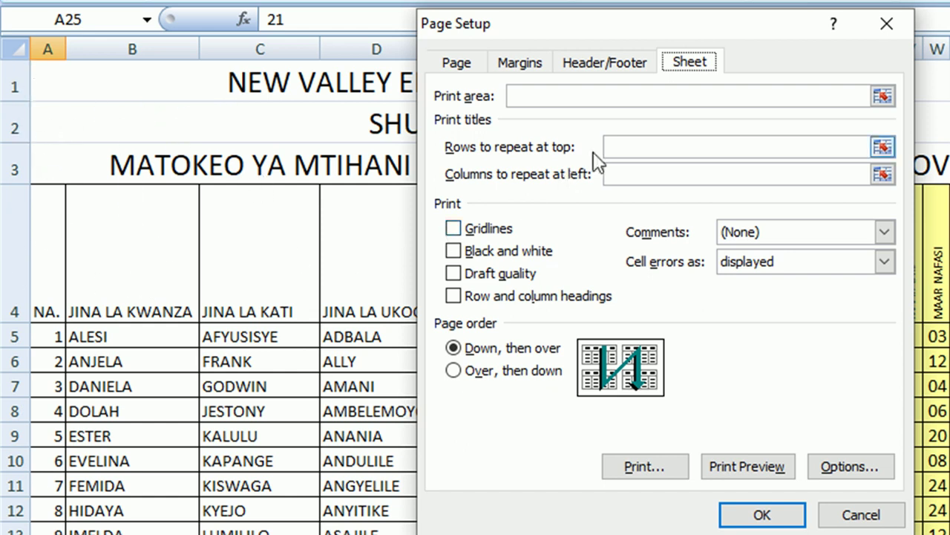
left_click(642, 149)
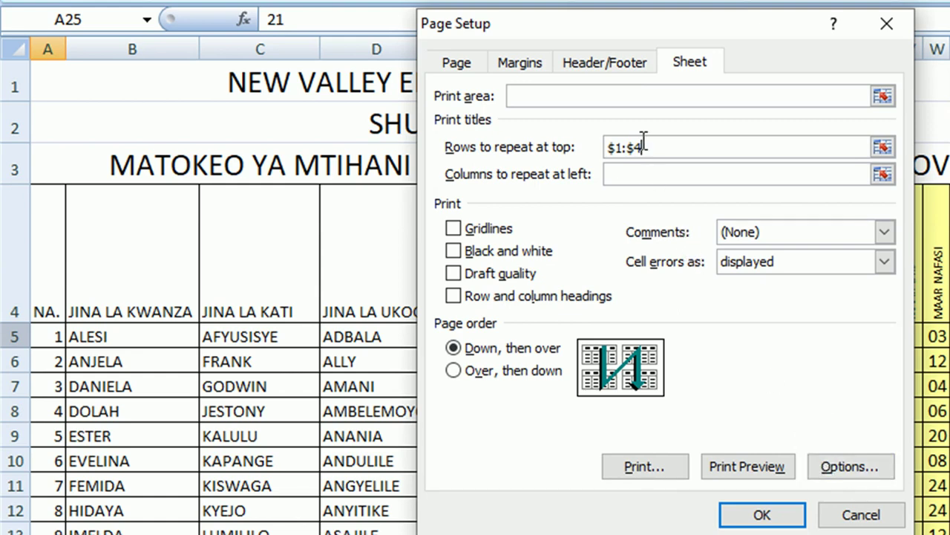
left_click(762, 515)
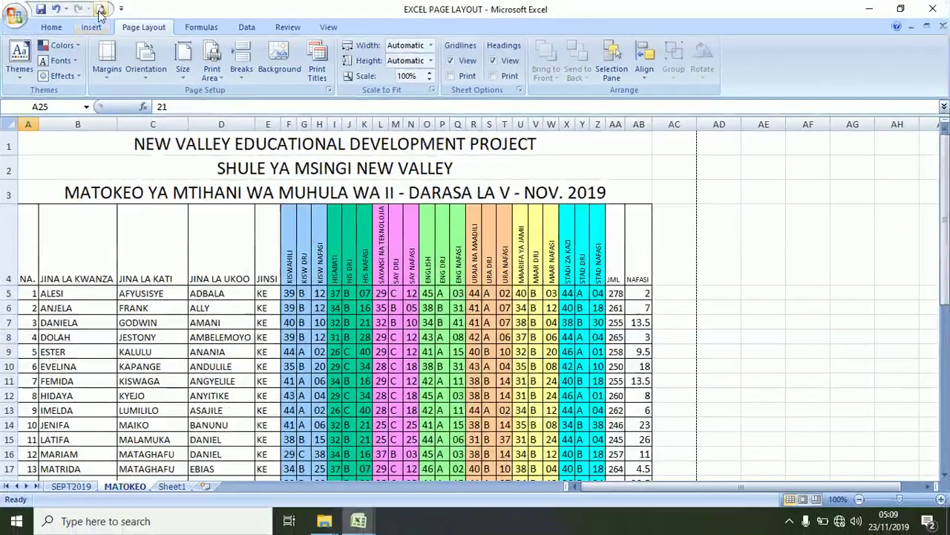
left_click(100, 10)
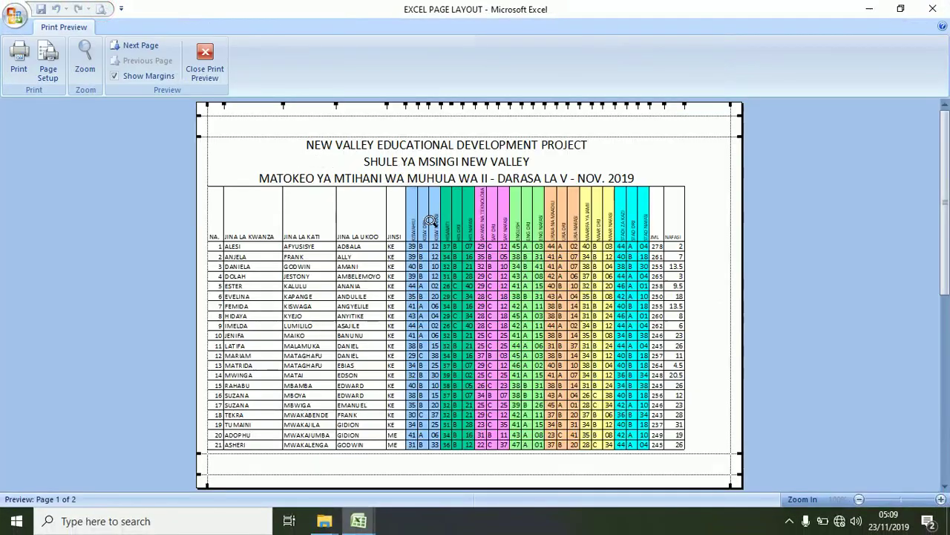
left_click(144, 43)
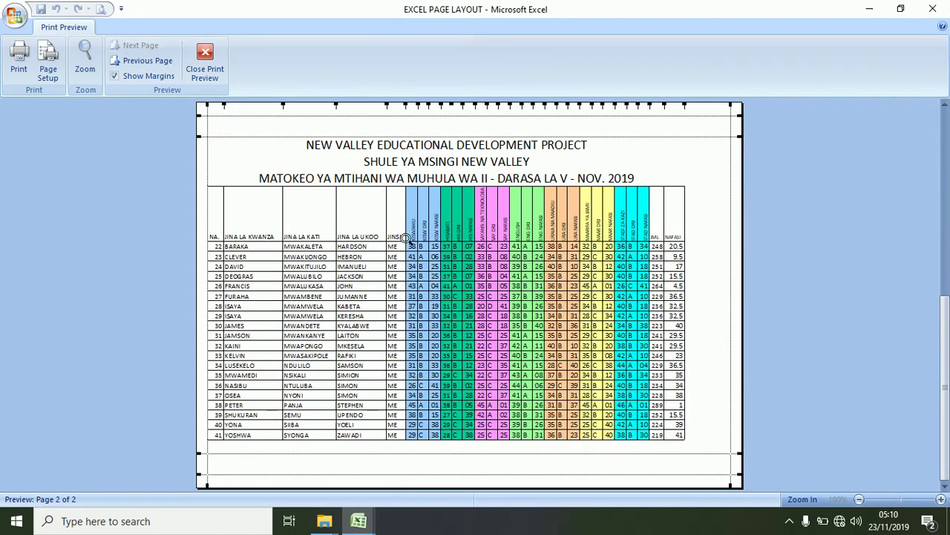
left_click(205, 59)
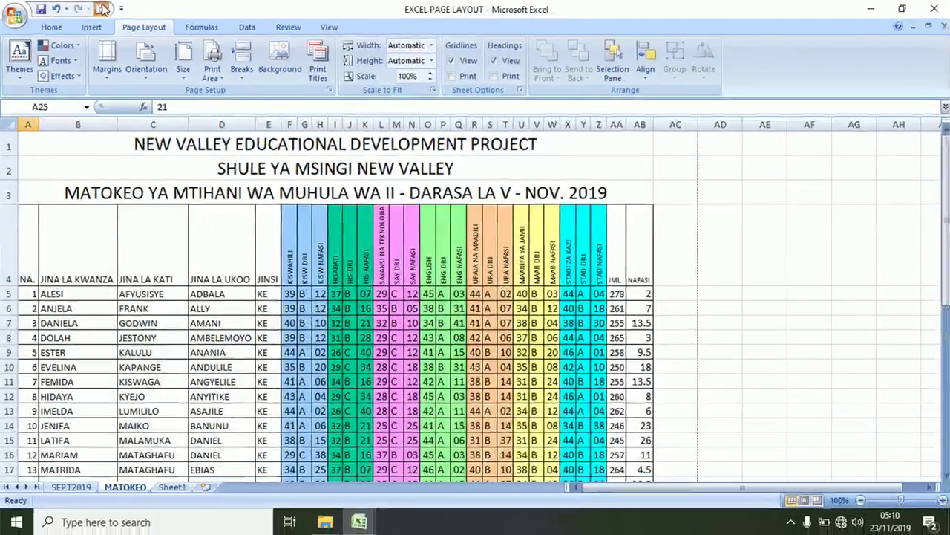
left_click(201, 18)
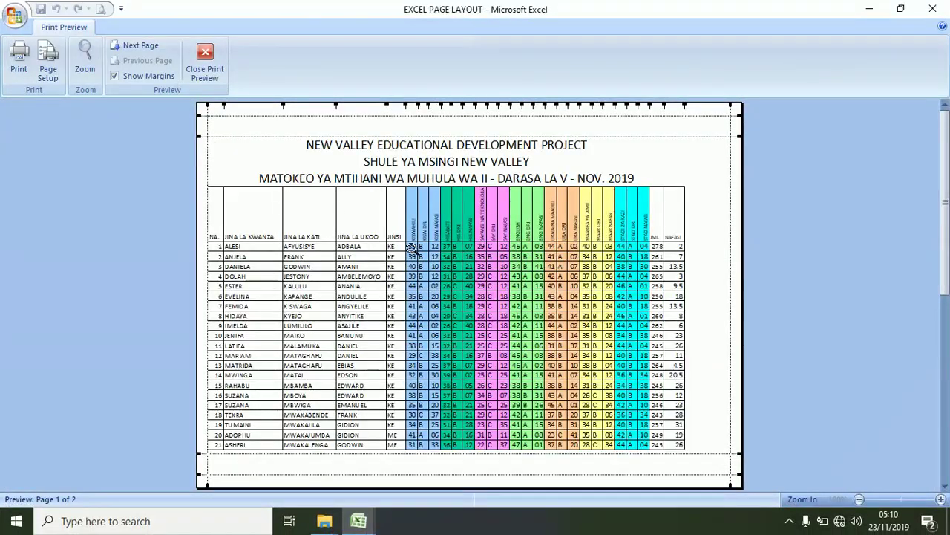
- Switch to portrait and fit the sheet to 1 page wide, giving 76% scale
left_click(202, 61)
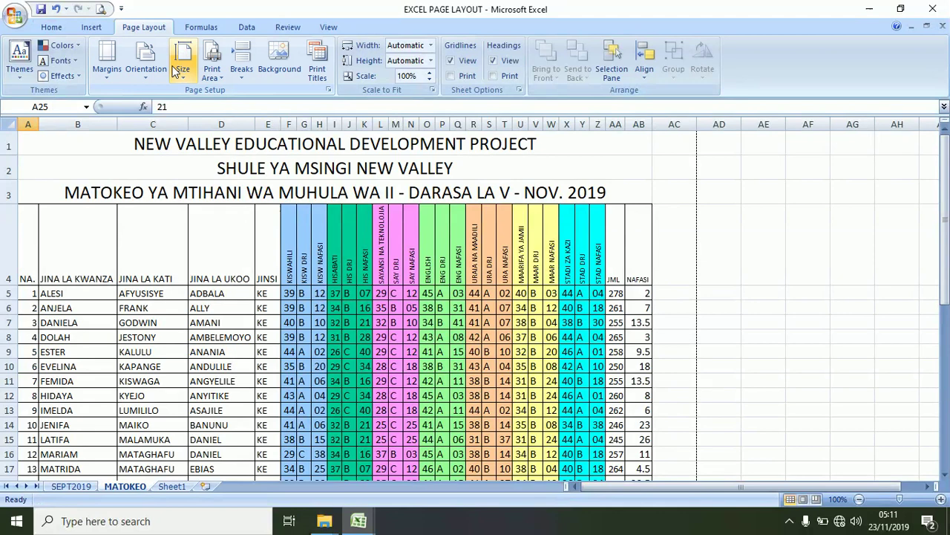
left_click(145, 70)
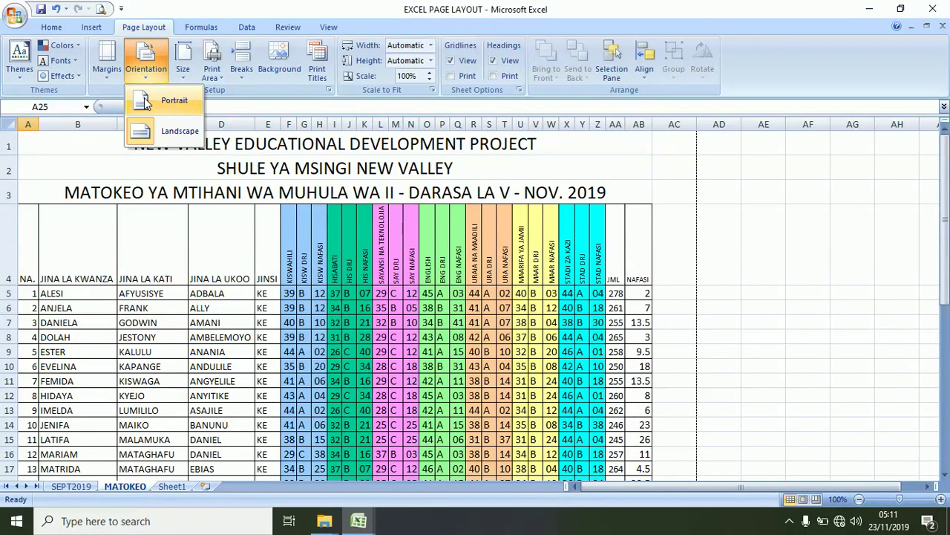
left_click(149, 99)
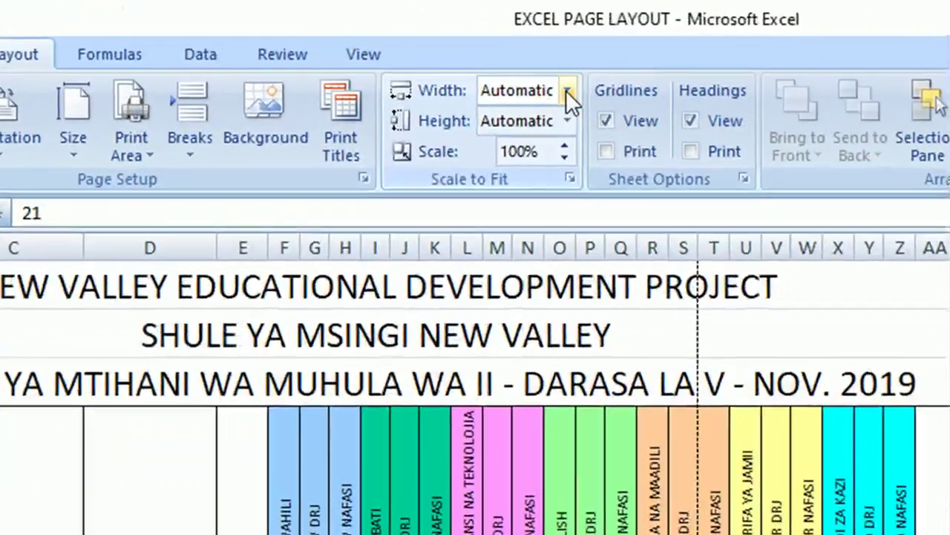
left_click(430, 46)
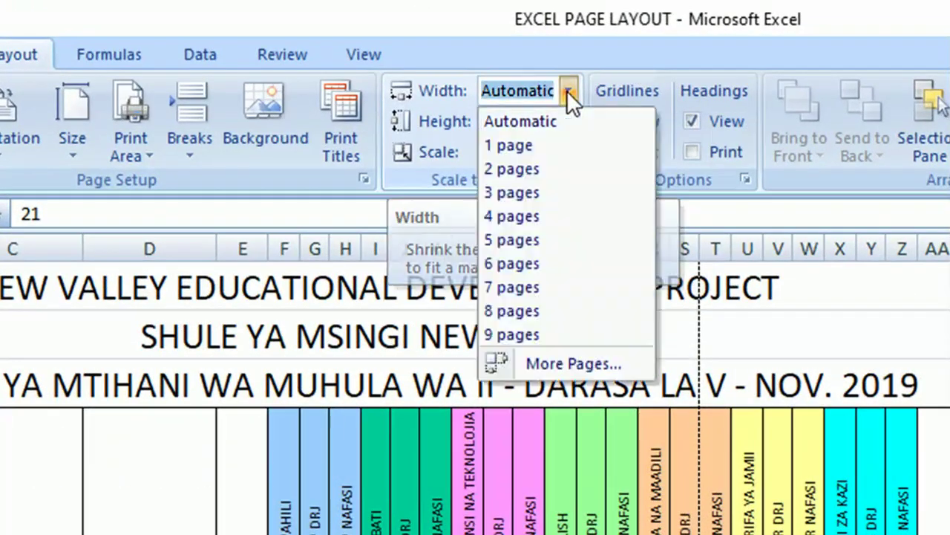
left_click(507, 146)
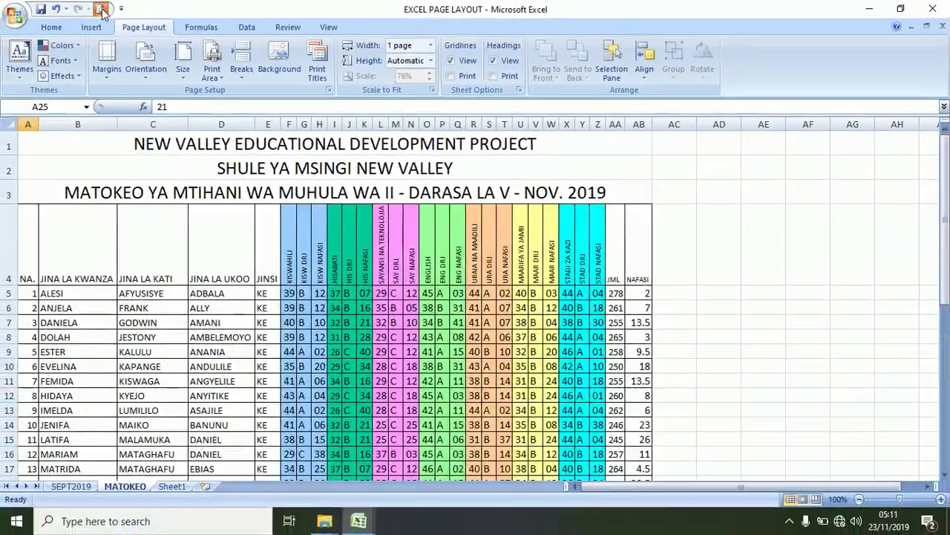
- Inspect the one-page printout in Print Preview, zooming in and back out
left_click(49, 12)
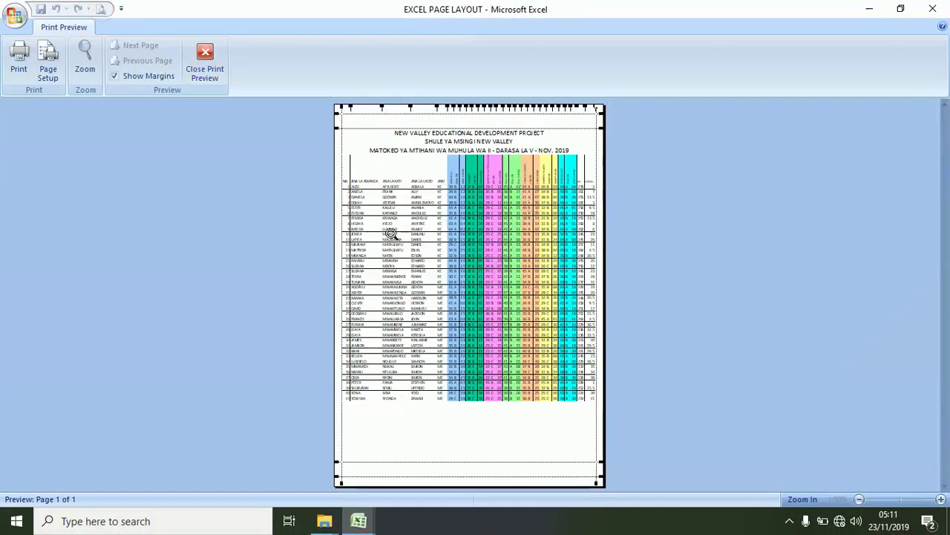
left_click(444, 321)
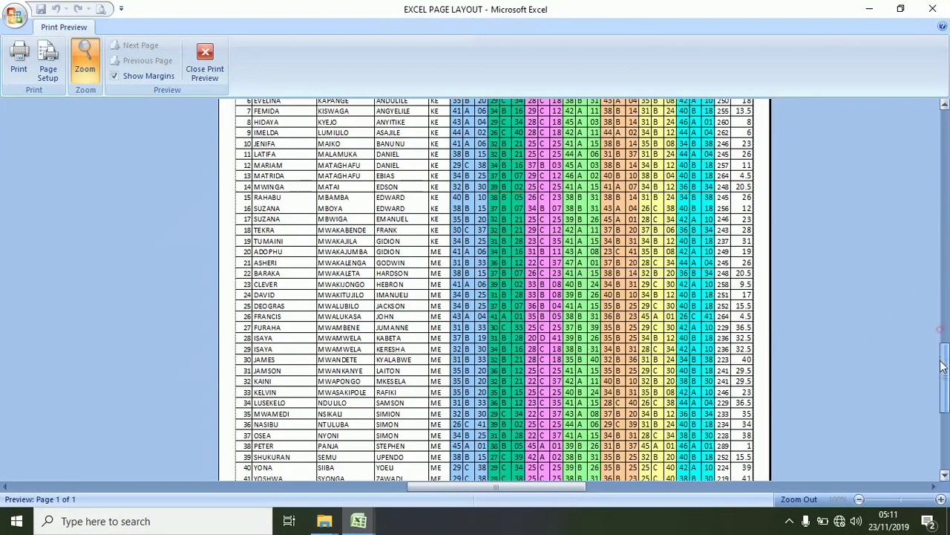
scroll(944, 332, "down", 5)
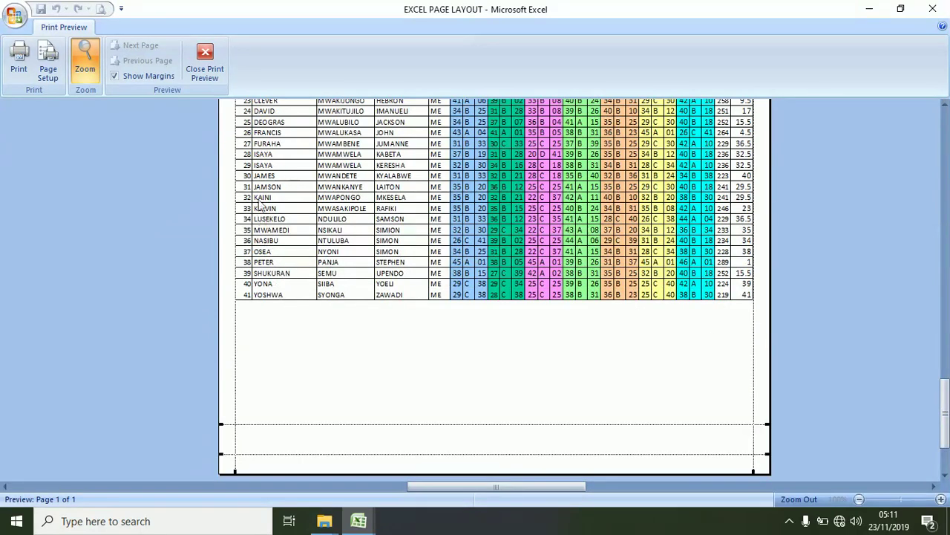
left_click_drag(947, 391, 946, 157)
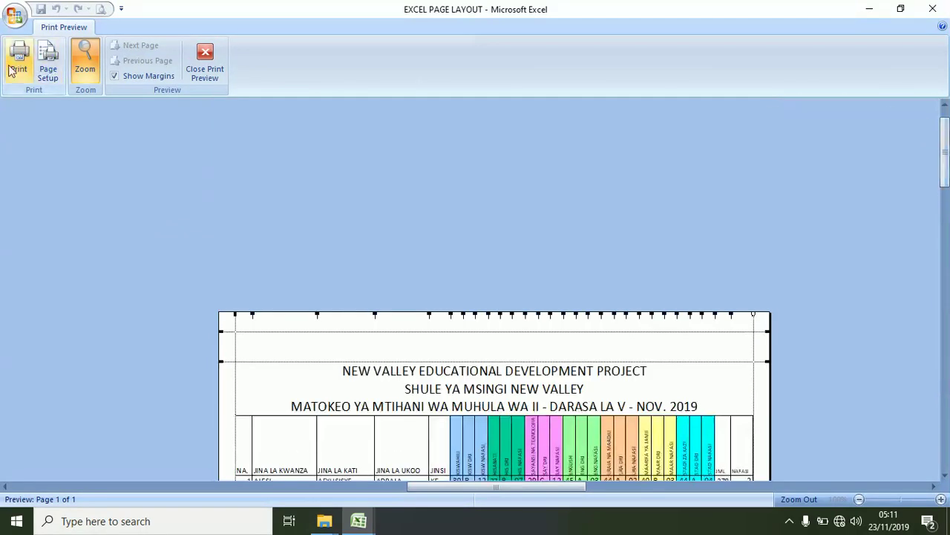
left_click(83, 64)
left_click(194, 65)
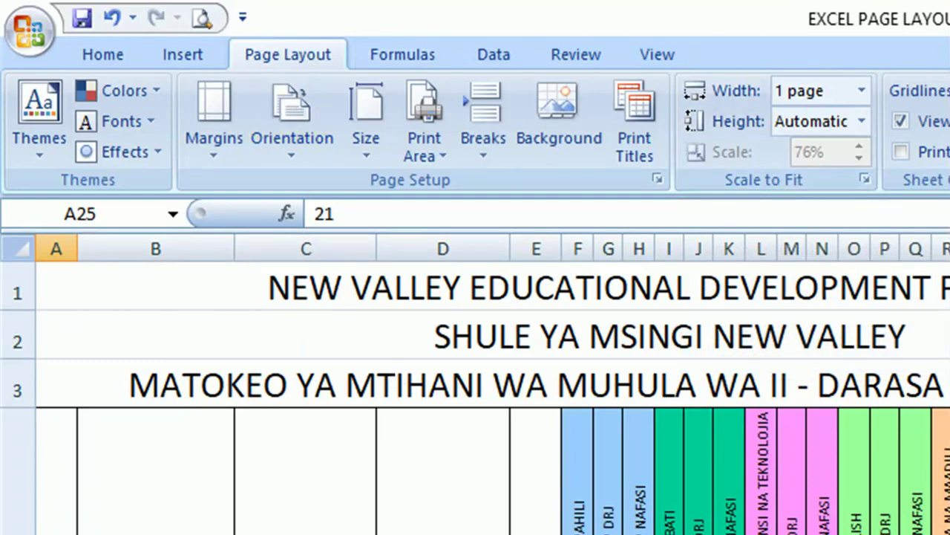
- Reset the page width to Automatic and change the scale from 76% to 100%
scroll(476, 386, "down", 7)
scroll(476, 386, "up", 7)
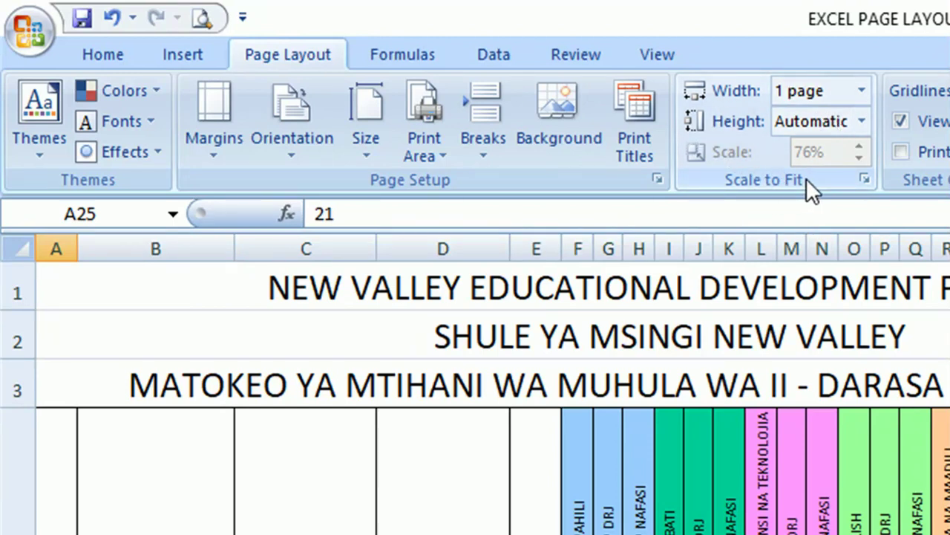
left_click(863, 91)
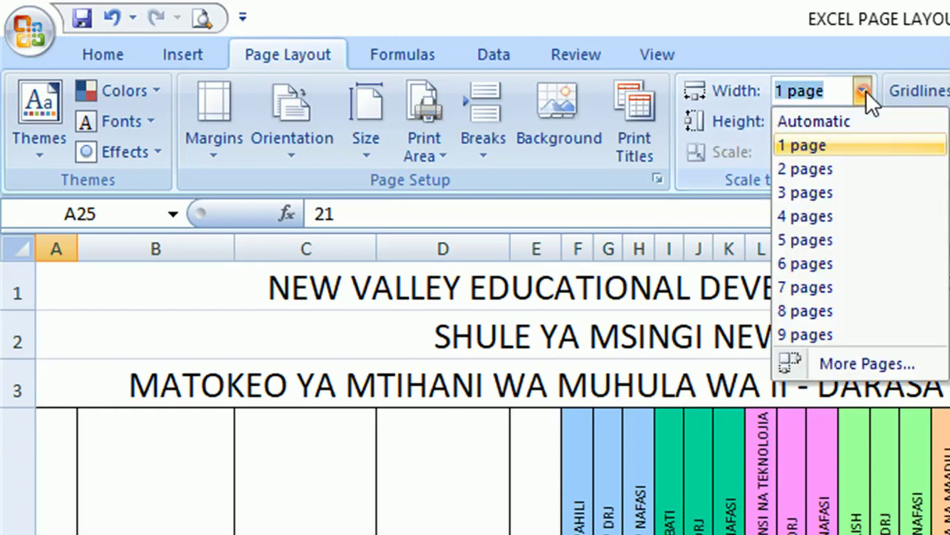
left_click(830, 127)
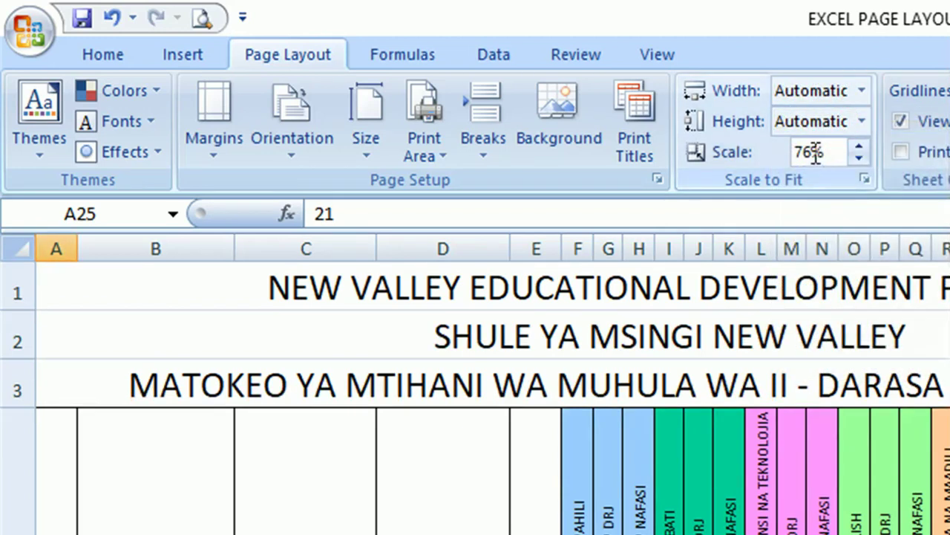
left_click(813, 152)
left_click(813, 153)
key("Delete")
key("Delete")
type("100")
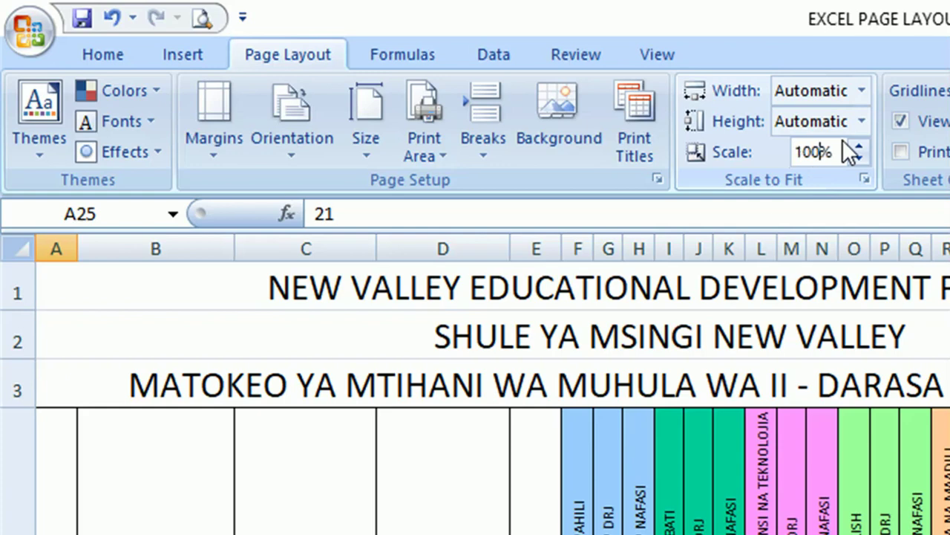
key("Return")
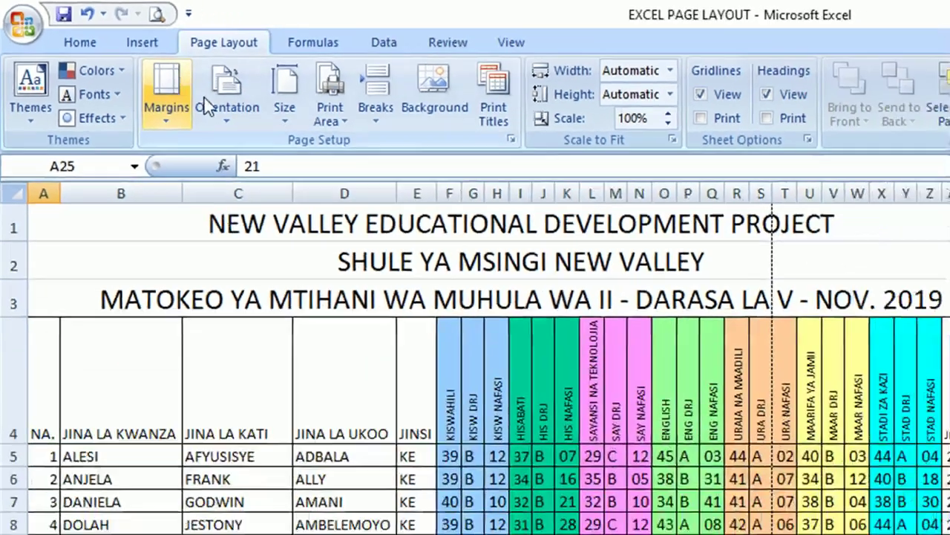
- Set the page orientation to Landscape and switch to the blank worksheet
left_click(301, 104)
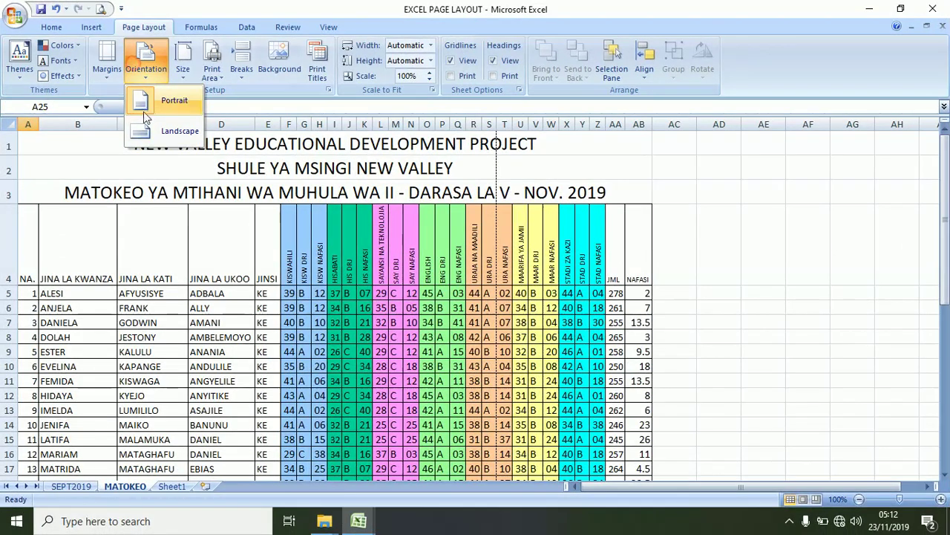
left_click(163, 132)
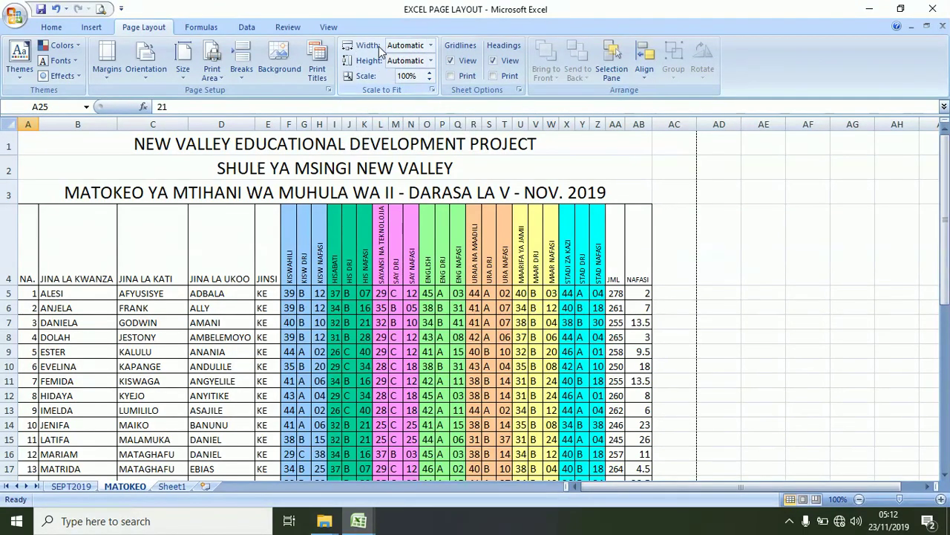
left_click(430, 45)
left_click(407, 73)
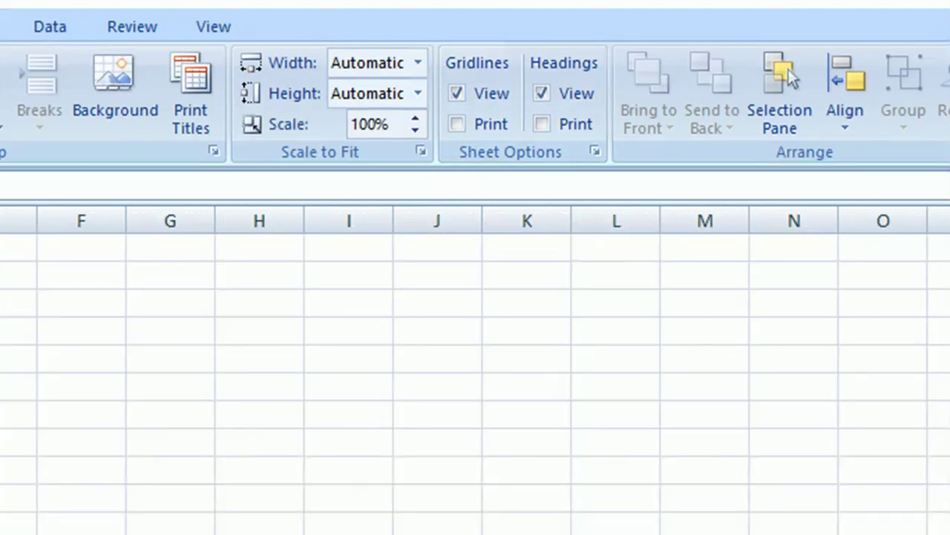
left_click_drag(240, 299, 702, 531)
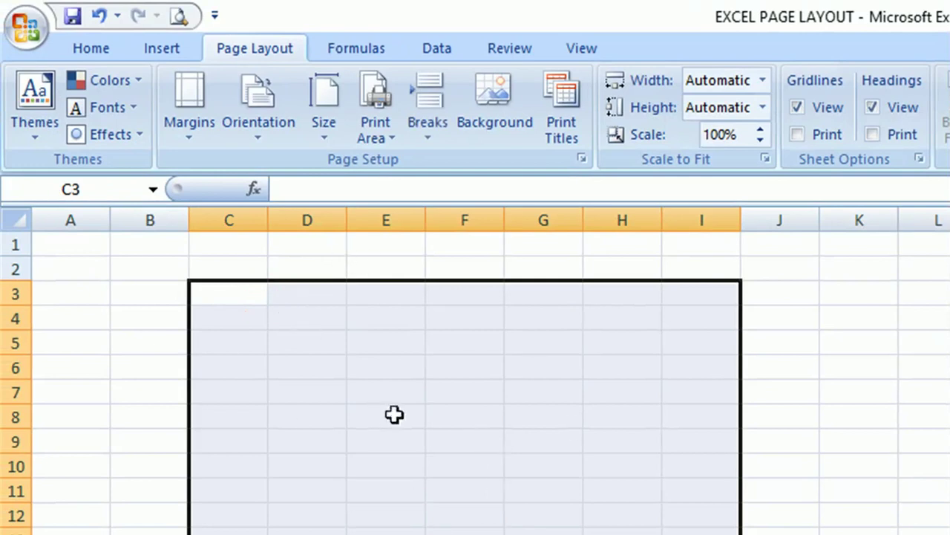
left_click(797, 134)
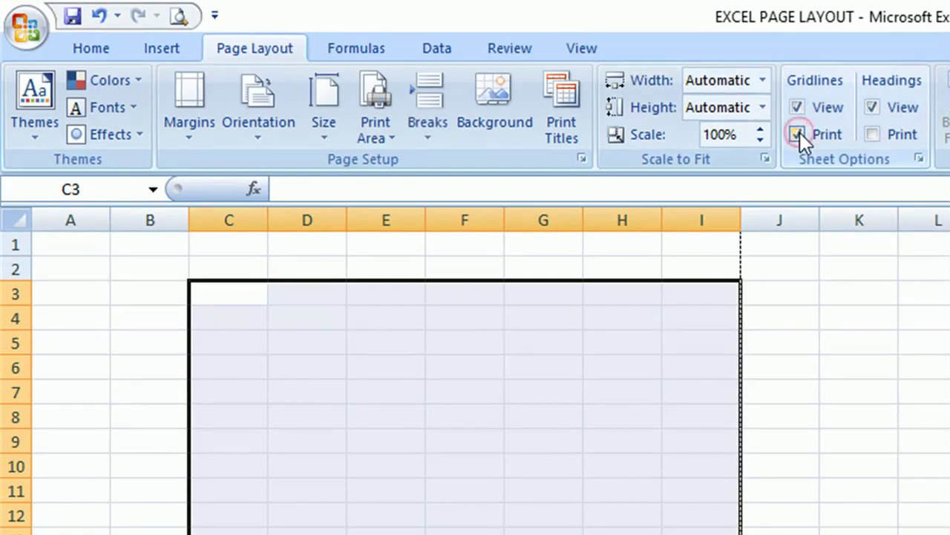
left_click(258, 323)
type("HOME")
key("Return")
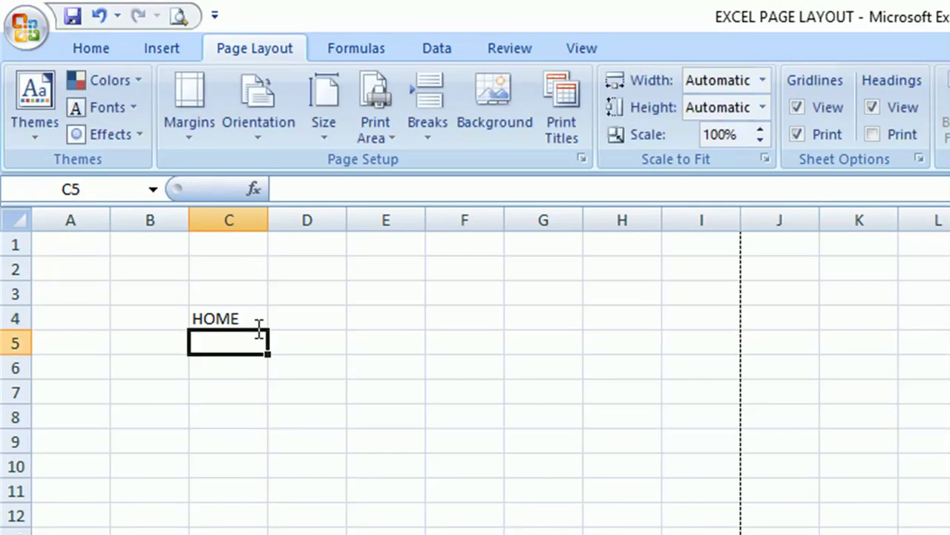
type("SCHOOL")
key("Return")
type("FARM")
key("Return")
left_click_drag(152, 323, 654, 534)
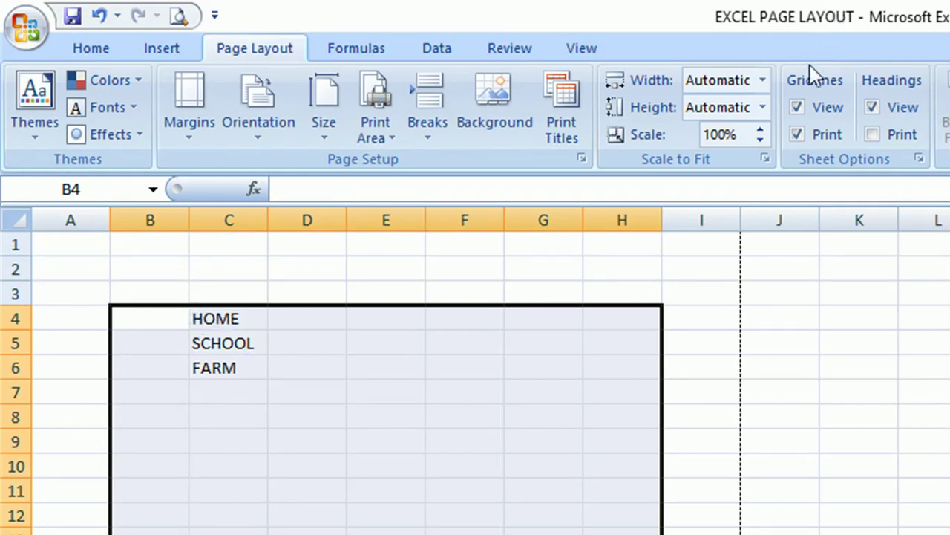
left_click(798, 133)
left_click(179, 16)
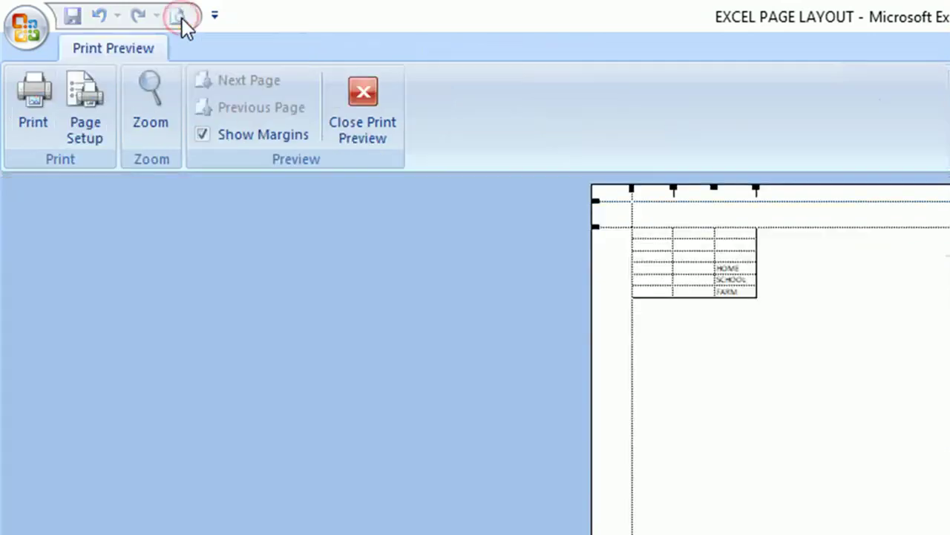
left_click(670, 275)
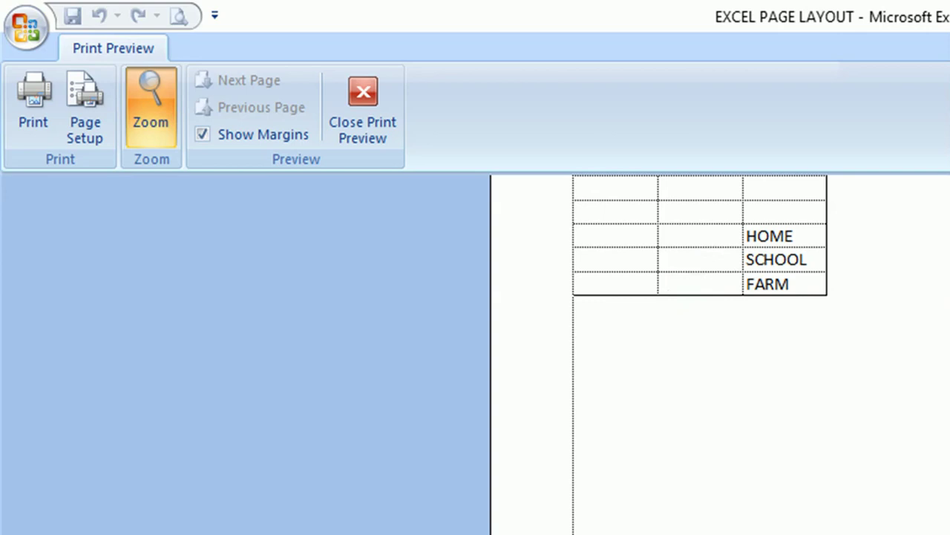
scroll(779, 361, "up", 3)
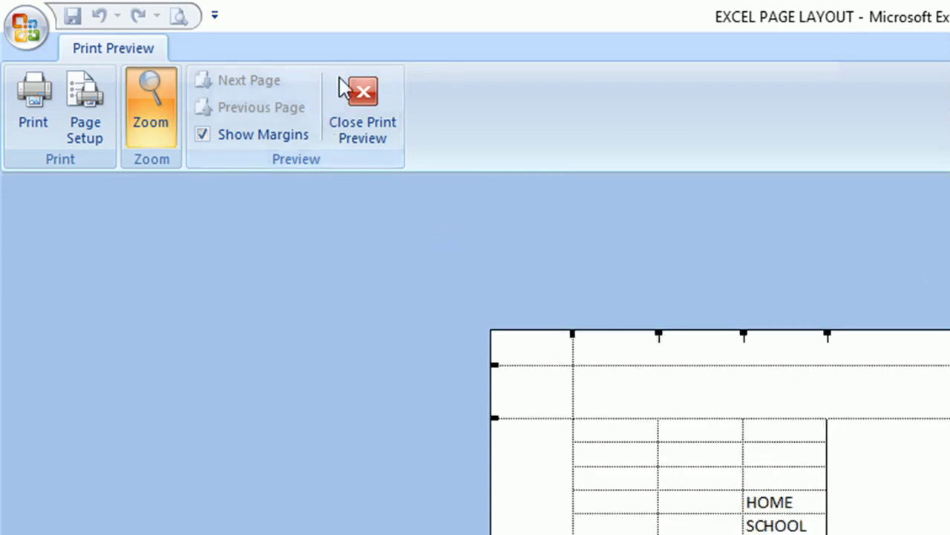
left_click(353, 95)
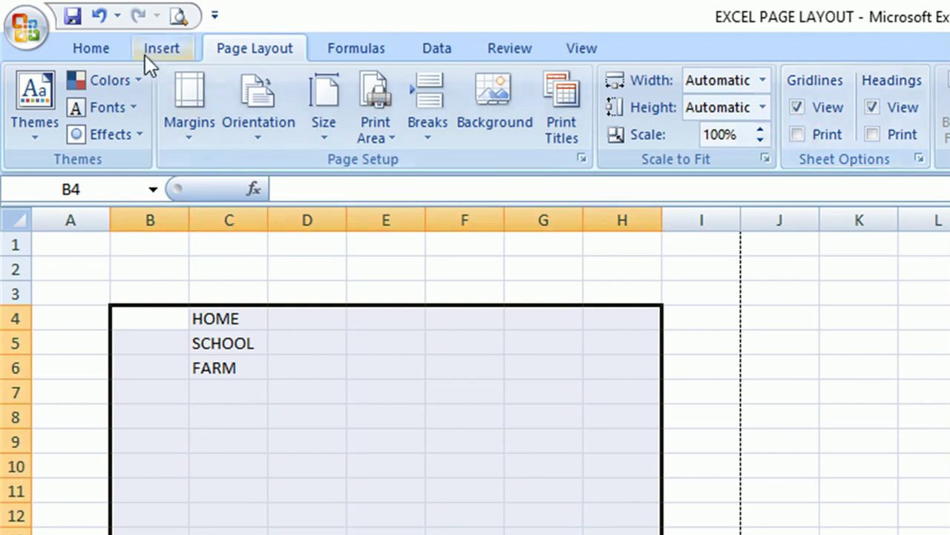
left_click(99, 43)
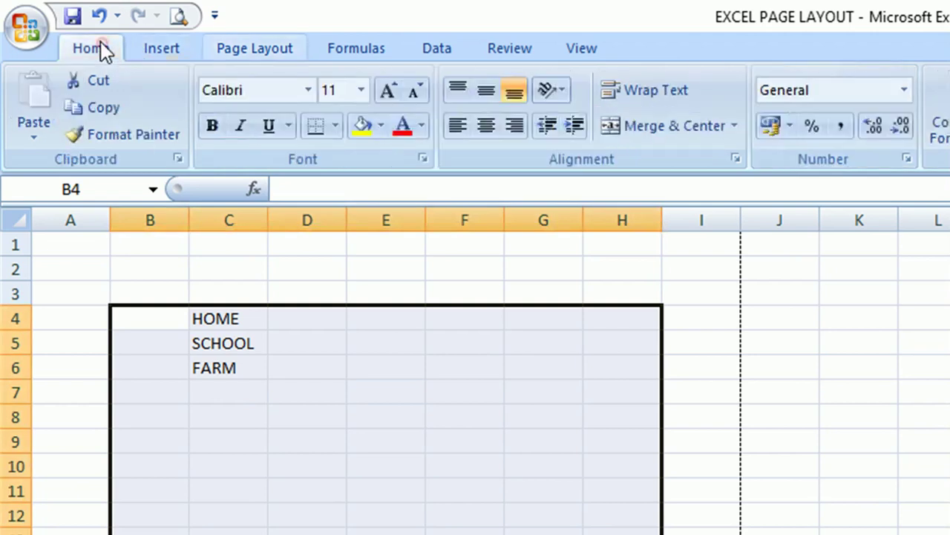
left_click(335, 126)
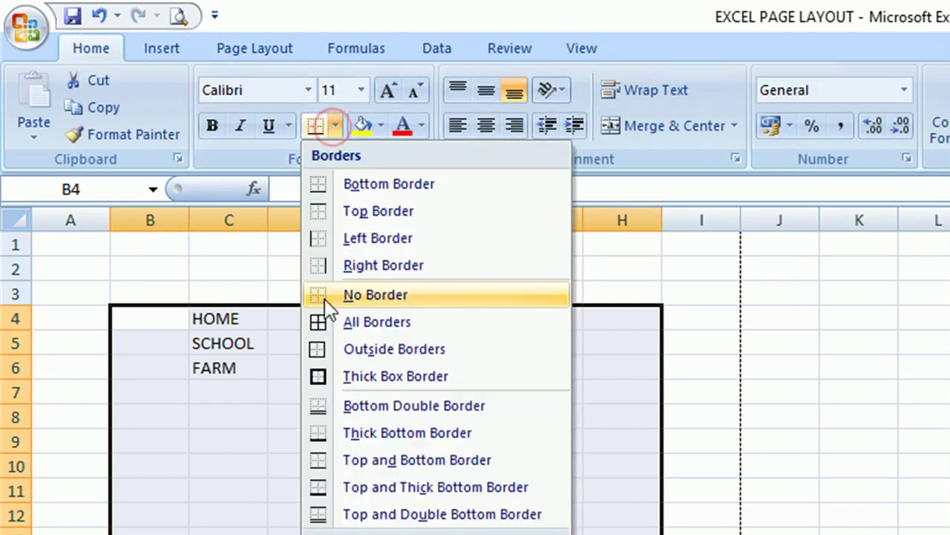
left_click(323, 324)
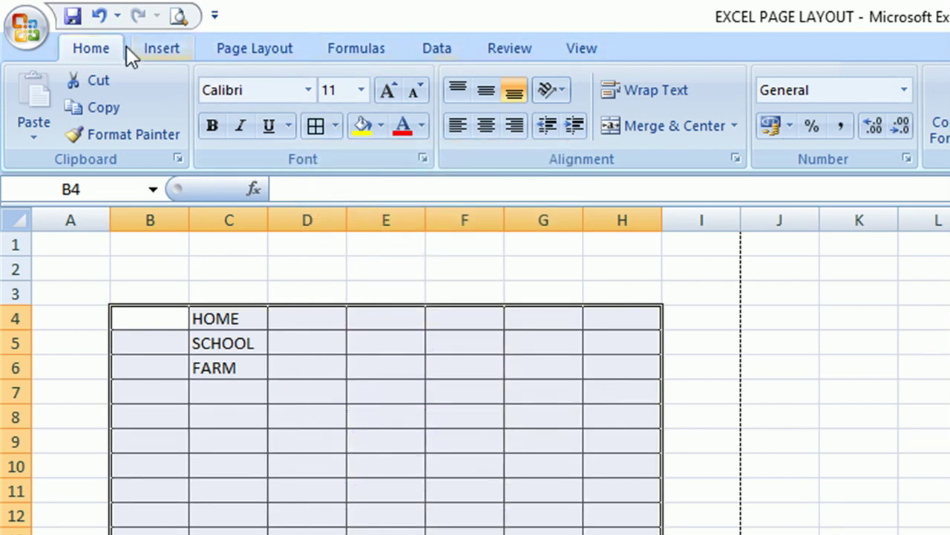
left_click(97, 16)
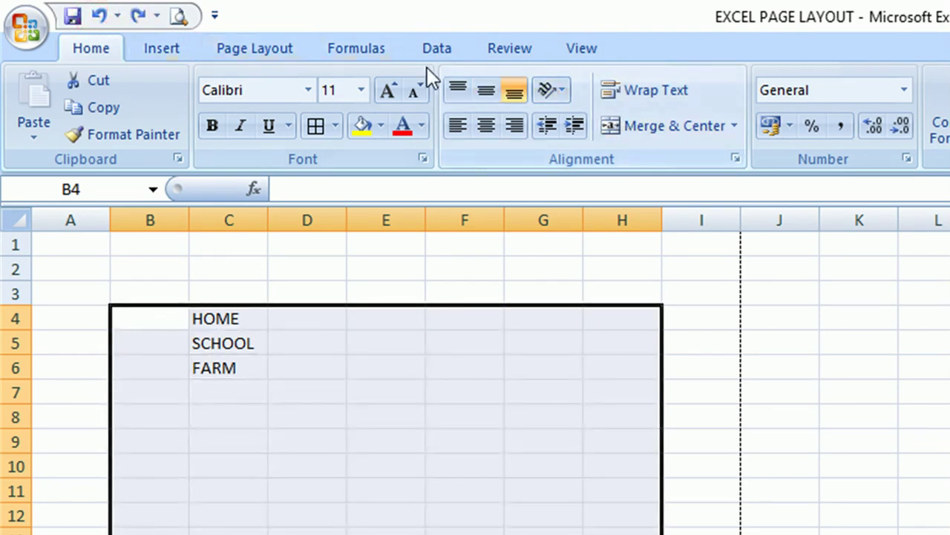
left_click(271, 46)
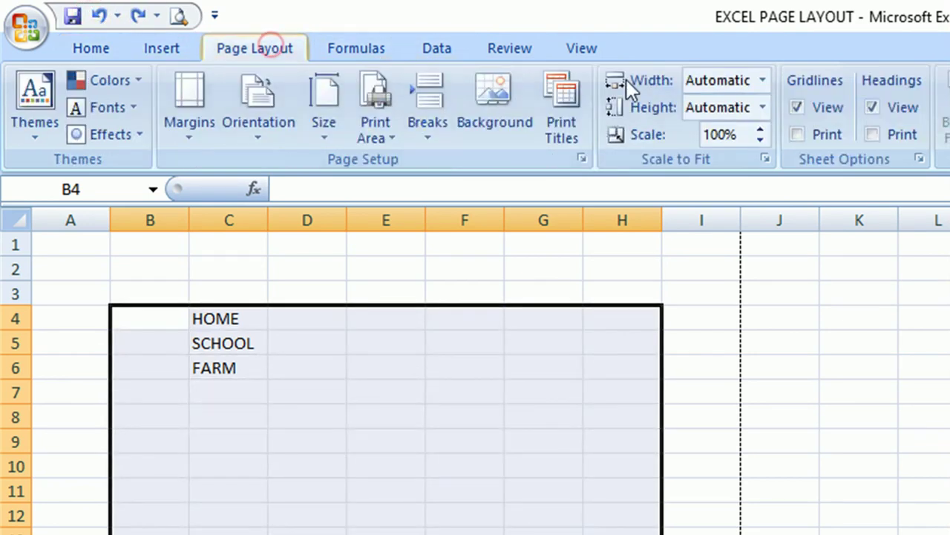
- In Sheet Options, leave Gridlines Print unticked and tick Headings Print
left_click(797, 132)
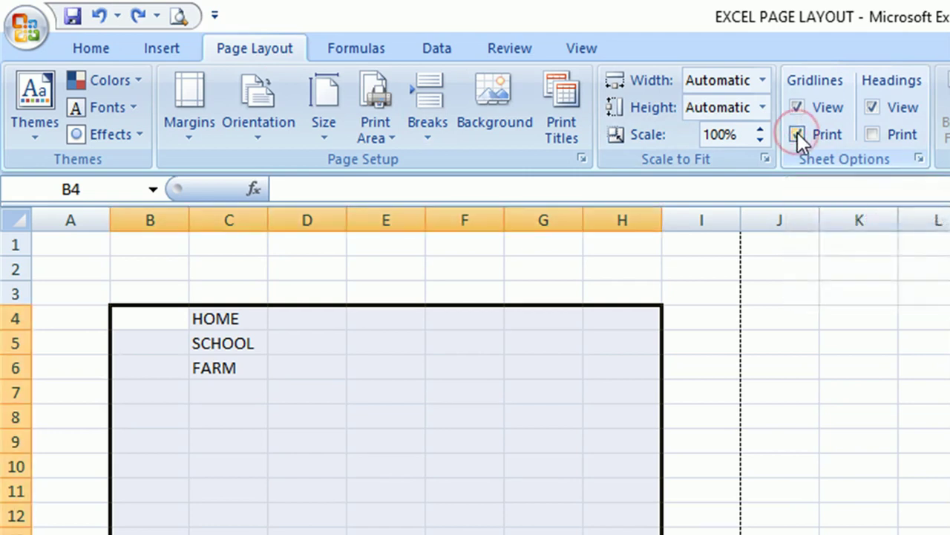
left_click(798, 133)
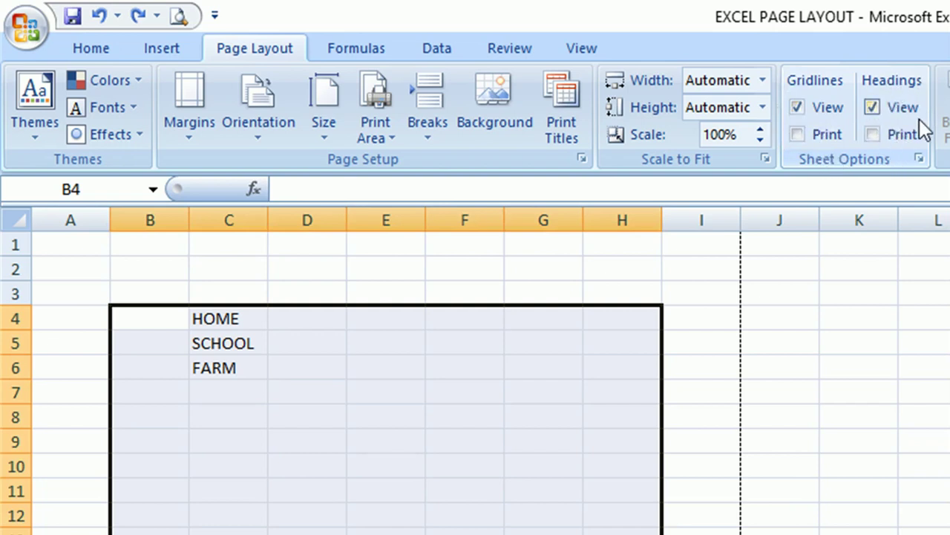
left_click(872, 135)
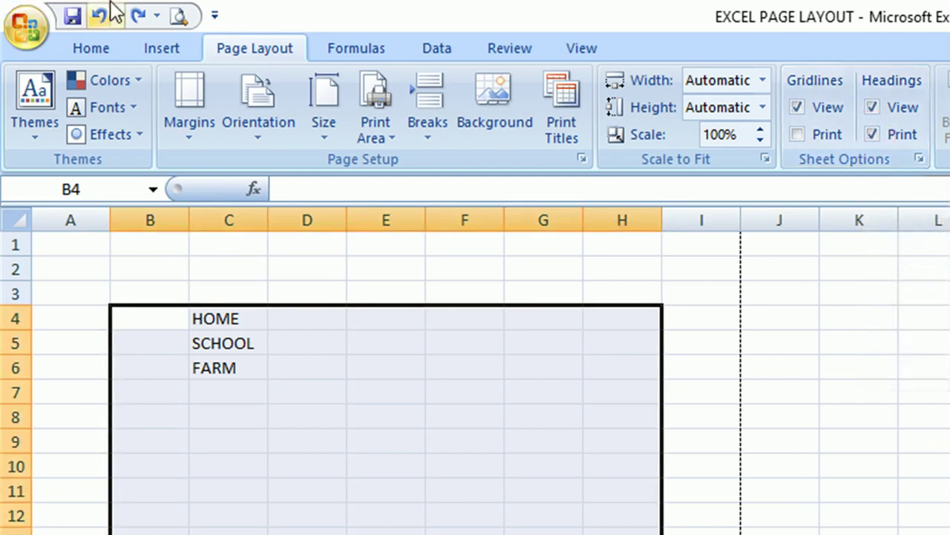
- Check the printed headings in Print Preview, then select cell E19
left_click(178, 16)
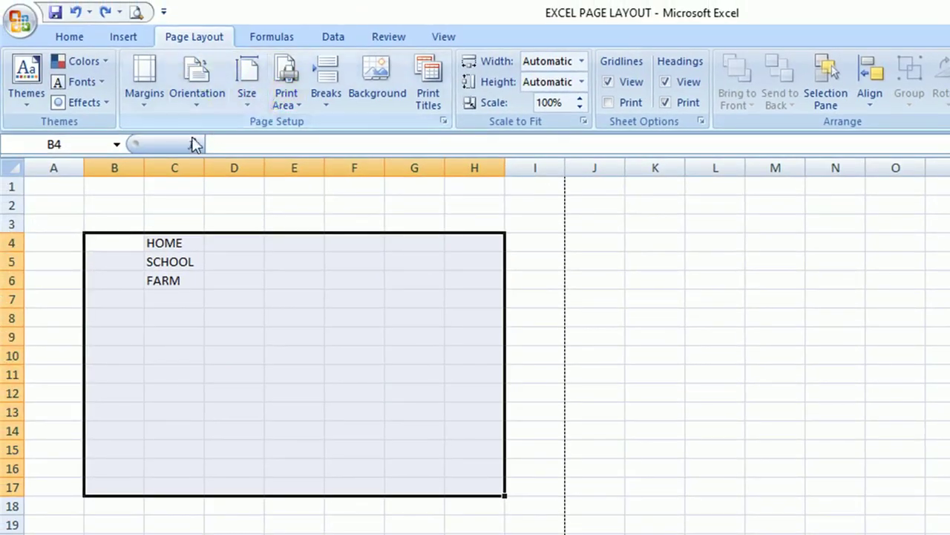
left_click(135, 11)
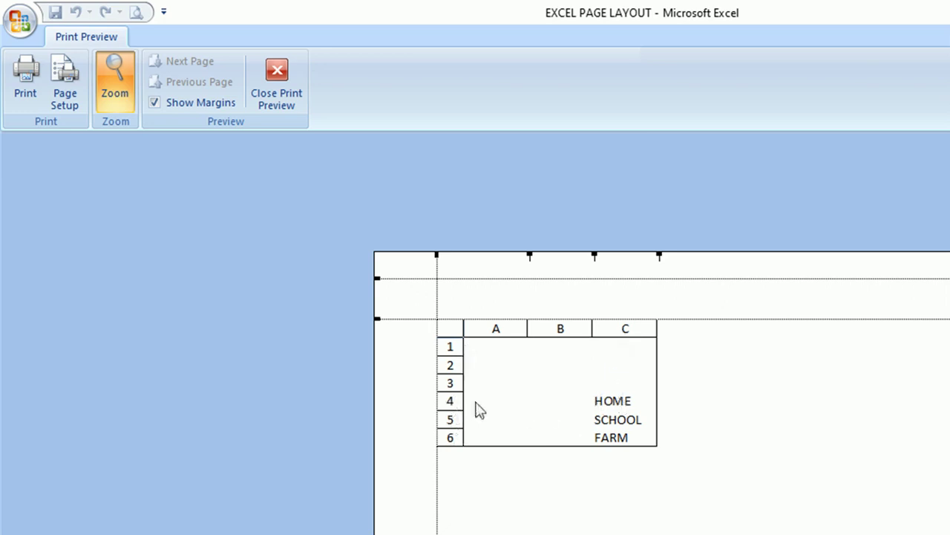
left_click(272, 90)
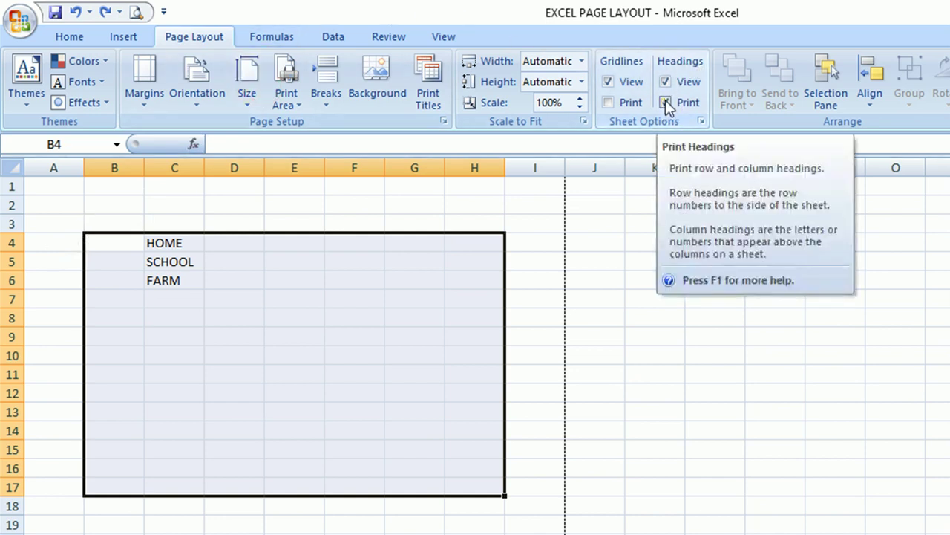
left_click(135, 11)
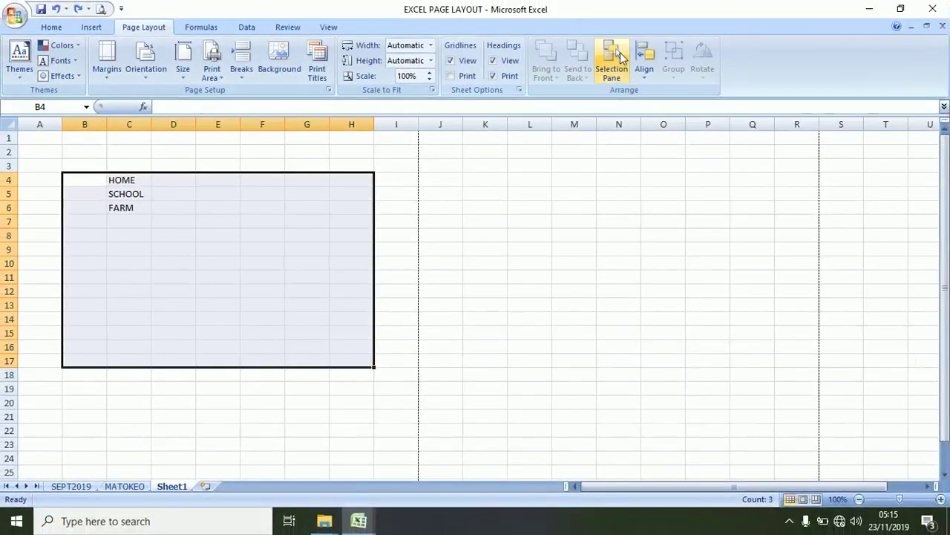
left_click(201, 383)
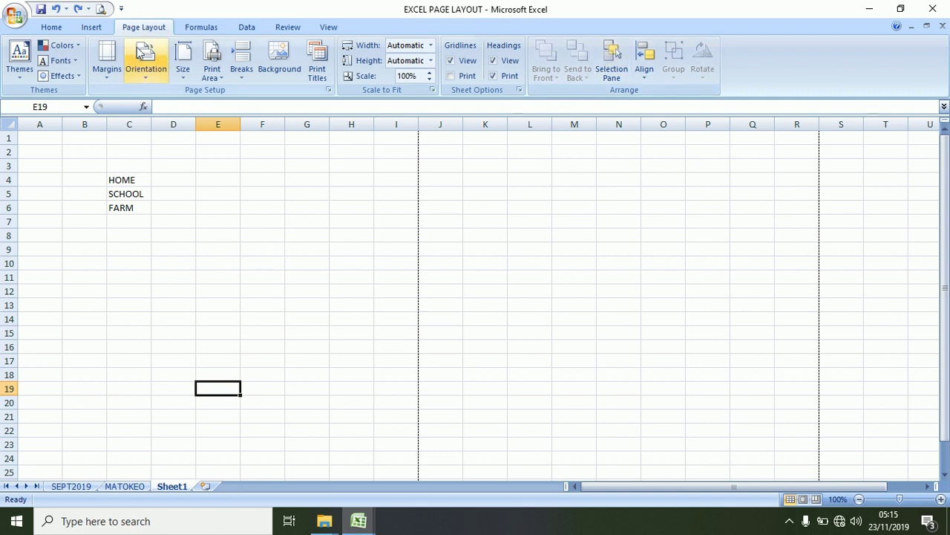
- Draw a rectangle shape just below the HOME, SCHOOL, FARM list
left_click(94, 26)
left_click(152, 63)
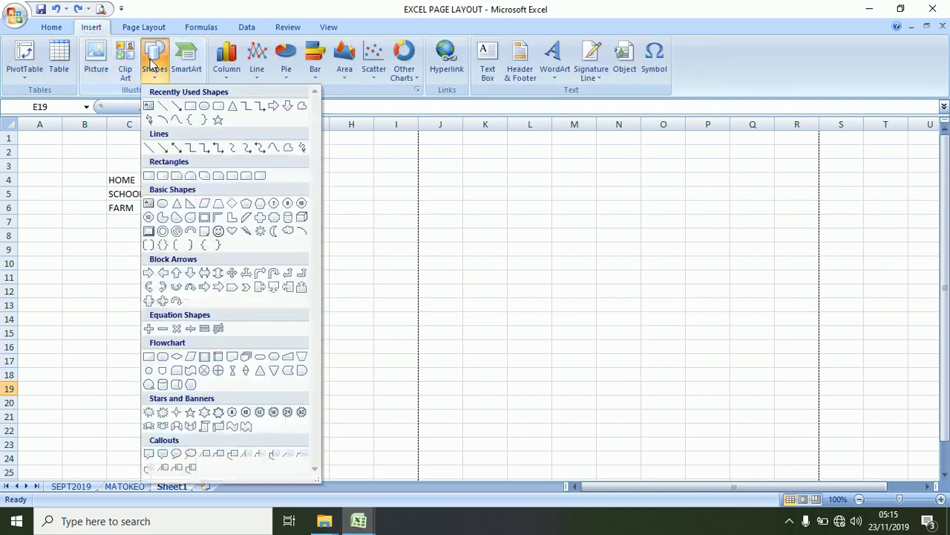
left_click(187, 105)
mouse_move(118, 242)
left_mouse_down()
mouse_move(319, 323)
mouse_move(358, 351)
left_mouse_up()
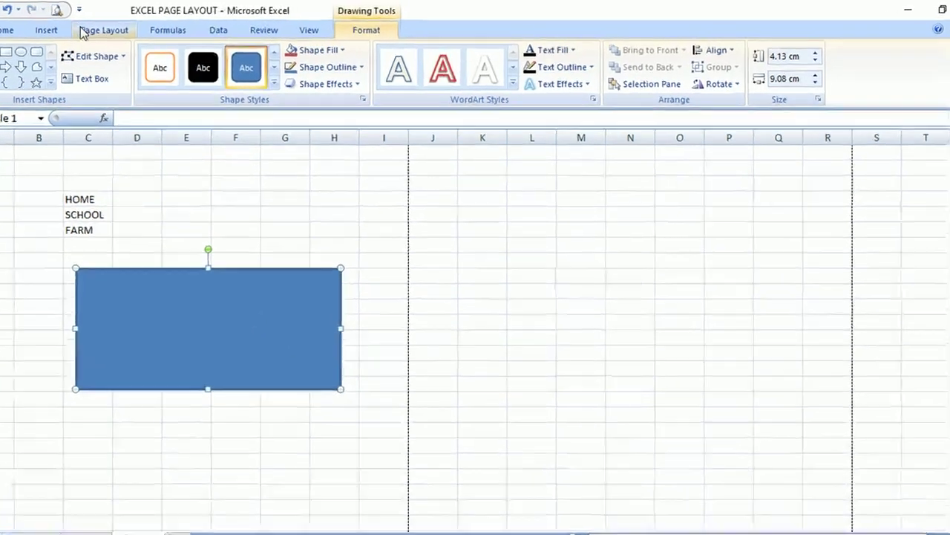
- Open the Rotate options for the rectangle and close them without rotating
left_click(141, 27)
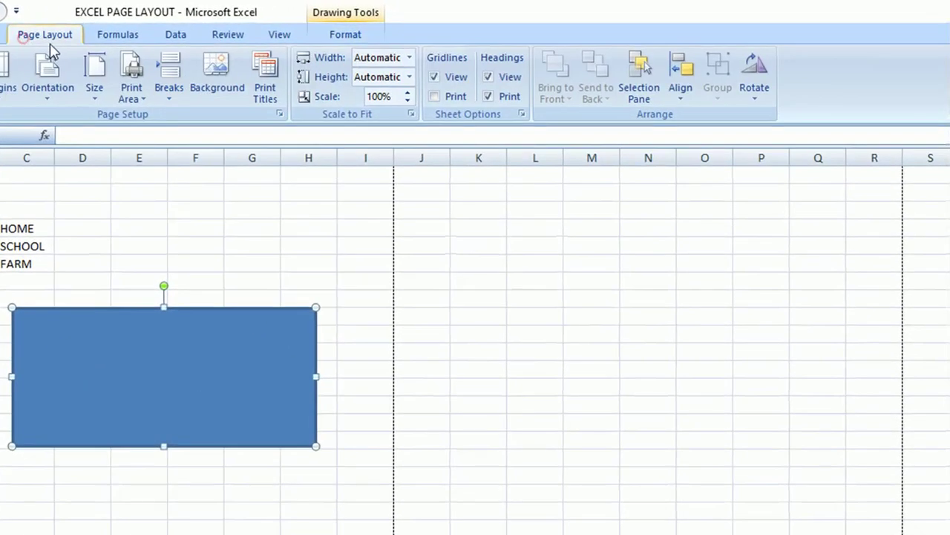
left_click(748, 99)
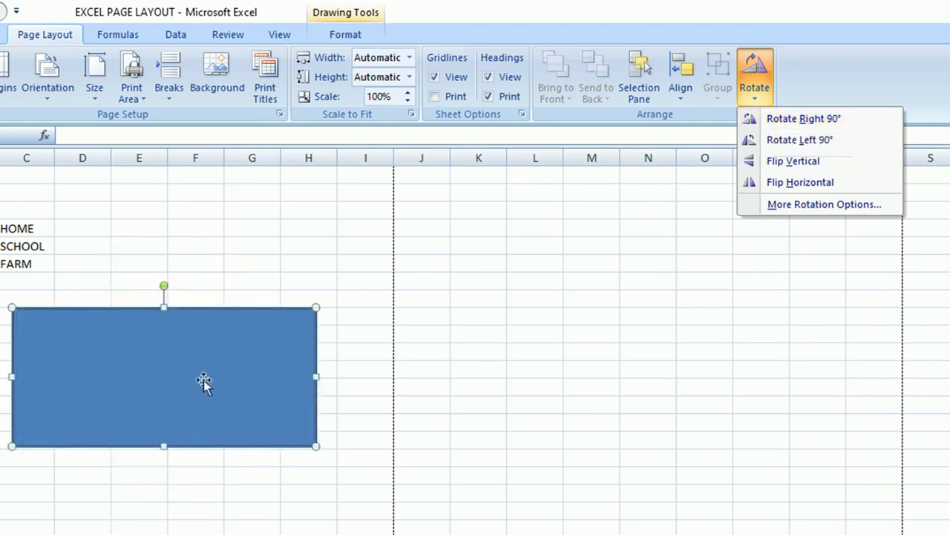
left_click(249, 305)
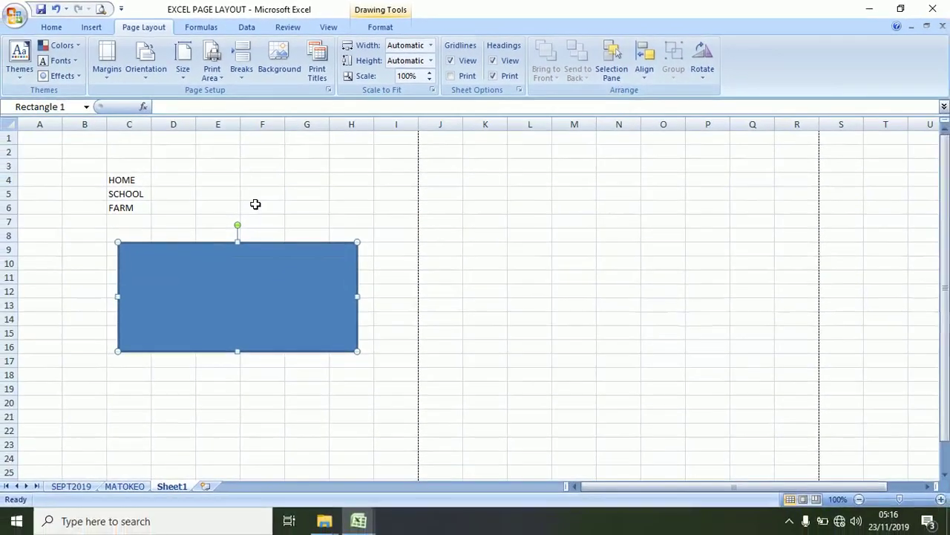
left_click(192, 387)
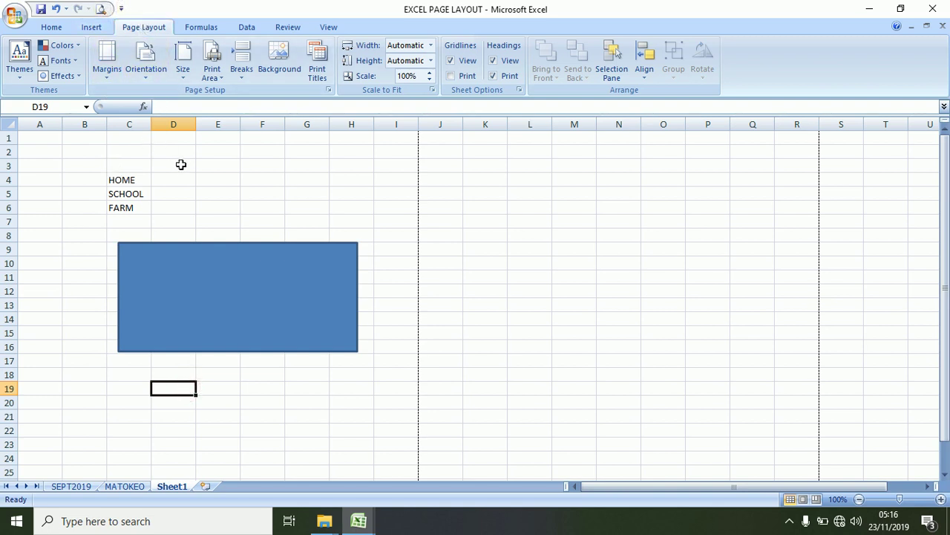
left_click(176, 207)
left_click(173, 222)
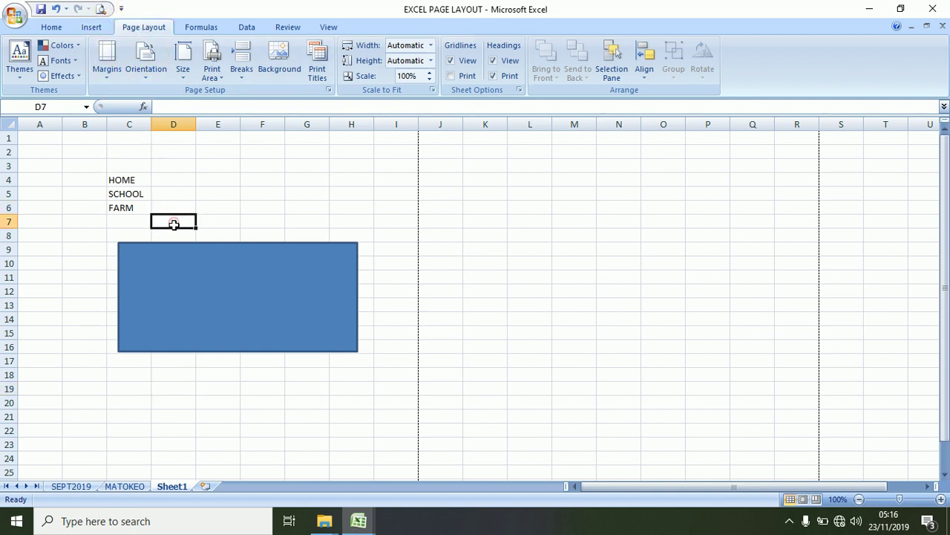
left_click(172, 231)
left_click(225, 221)
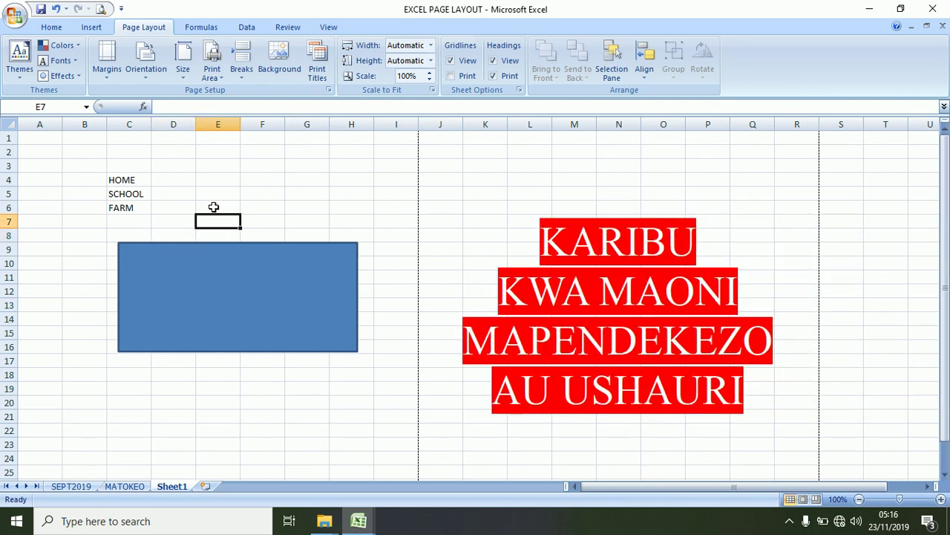
left_click(215, 361)
left_click(263, 230)
left_click(262, 221)
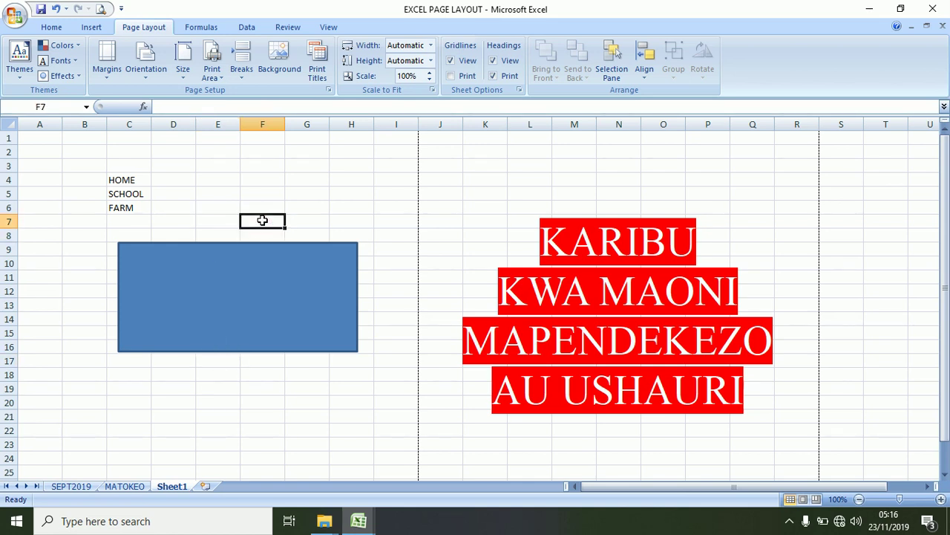
left_click(262, 205)
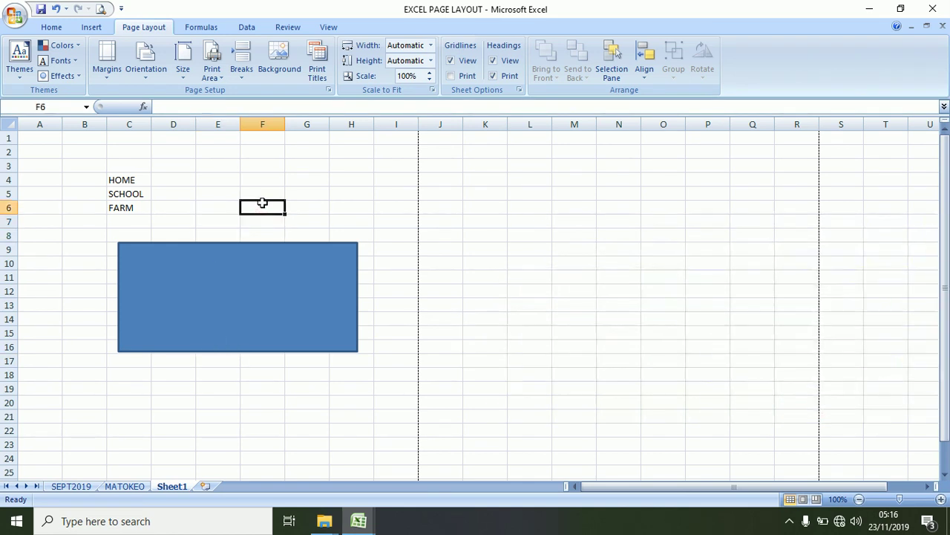
left_click(184, 181)
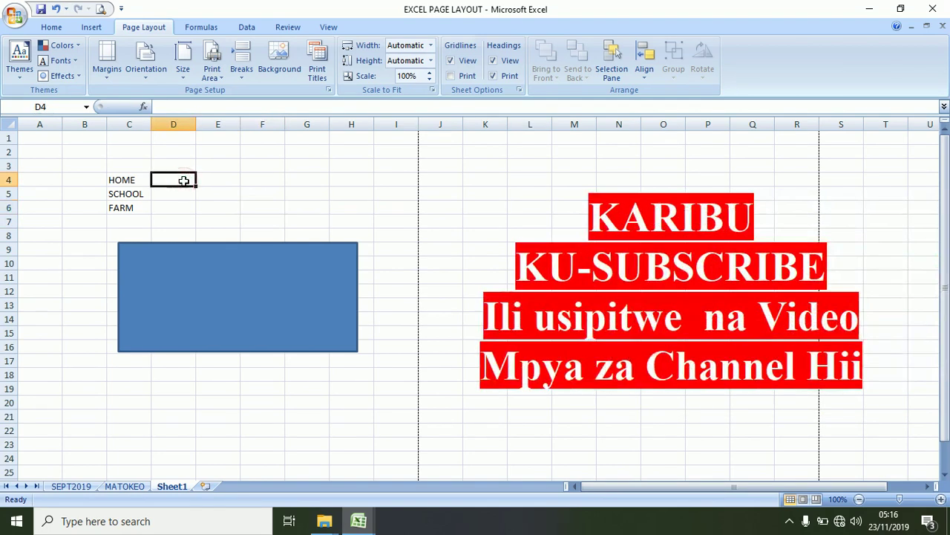